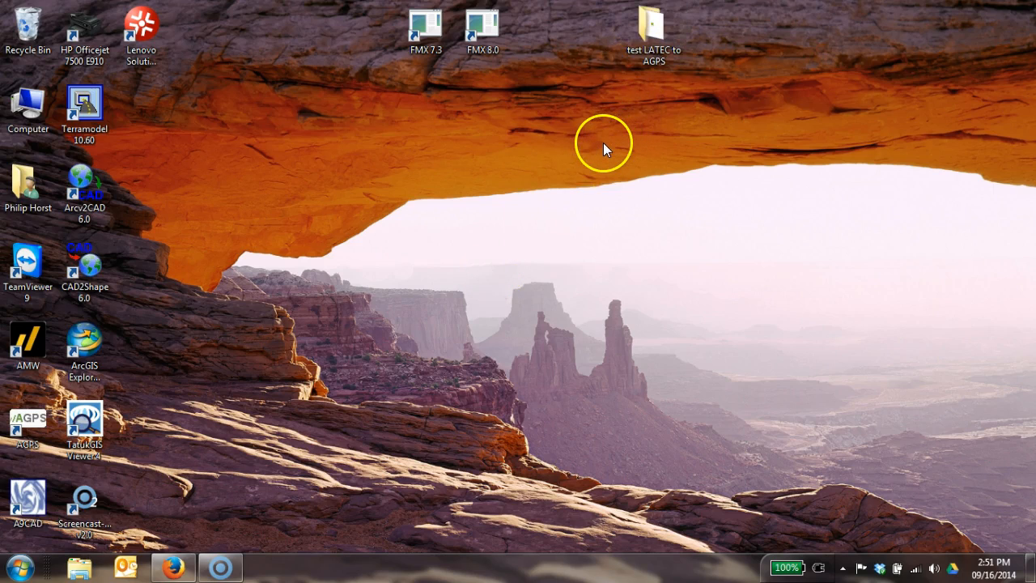
Open the Howick 20 .gps map from the desktop folder test LATEC to AGPS in LATEC GPS 20.
mouse_move(657, 59)
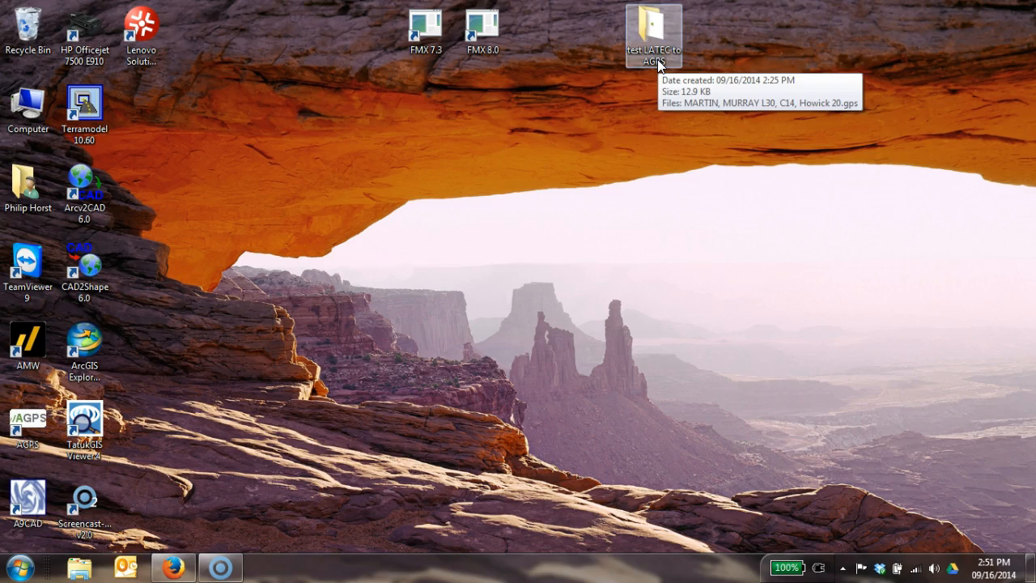
double_click(658, 61)
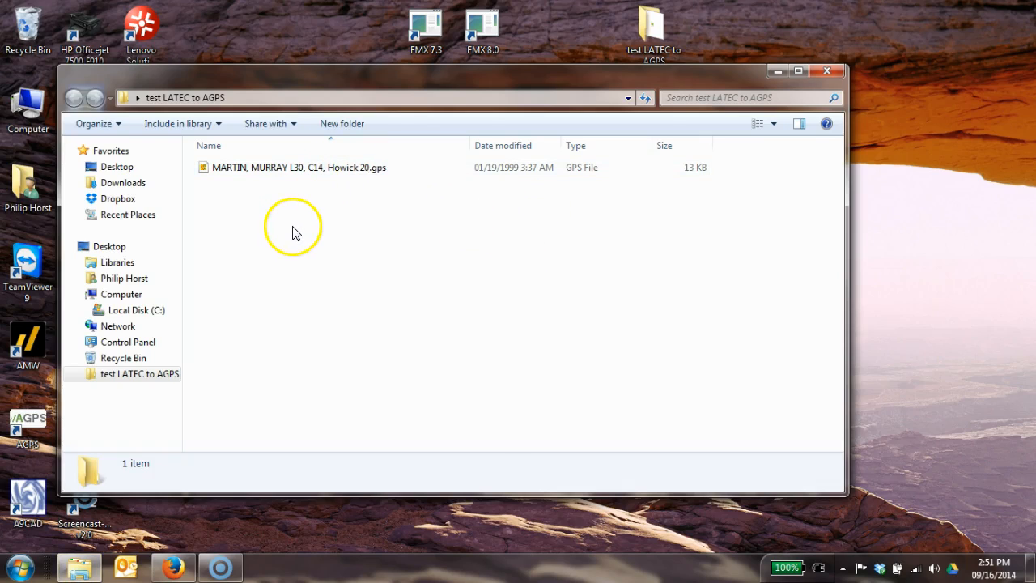
double_click(284, 168)
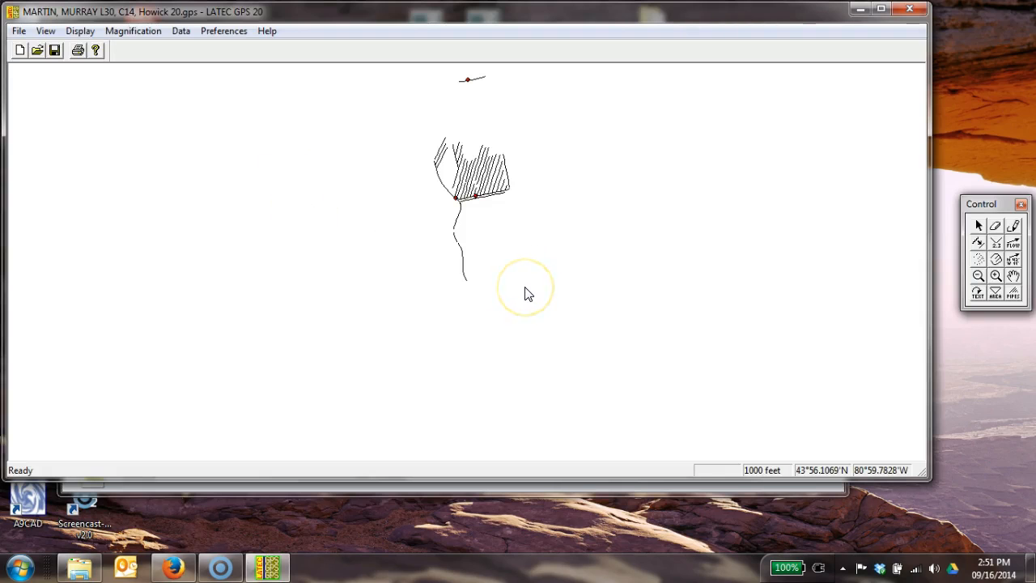
left_click(1014, 276)
left_click_drag(654, 193, 613, 306)
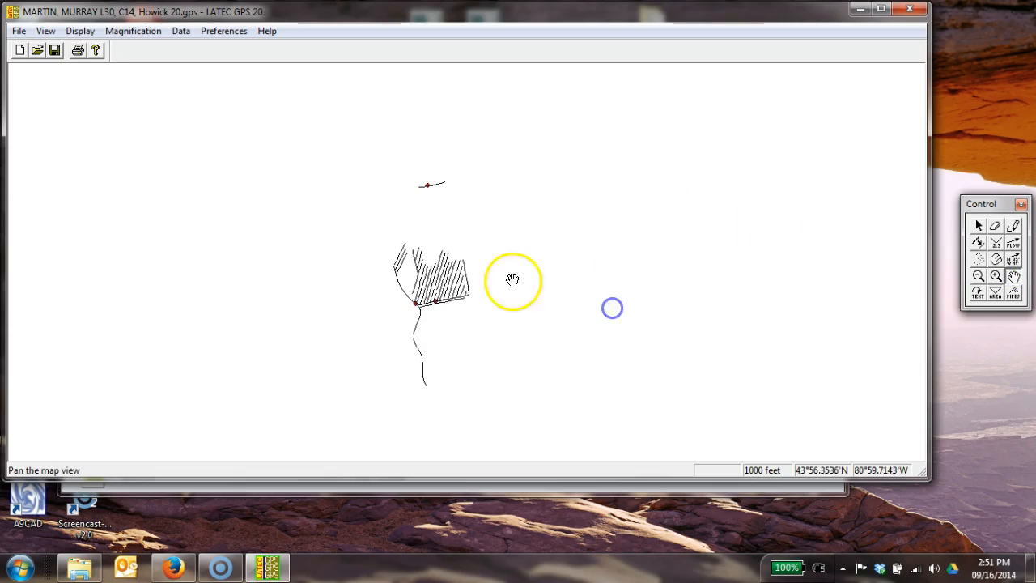
left_click(996, 277)
left_click(447, 283)
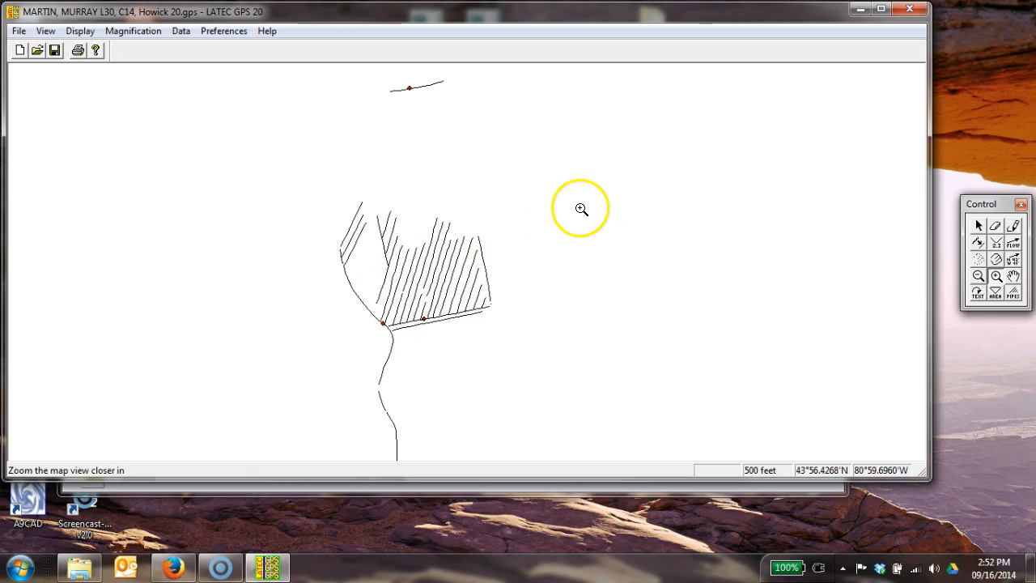
Export the map as an SHP file into the test LATEC to AGPS folder, keeping the suggested name, and close LATEC GPS 20.
left_click(181, 31)
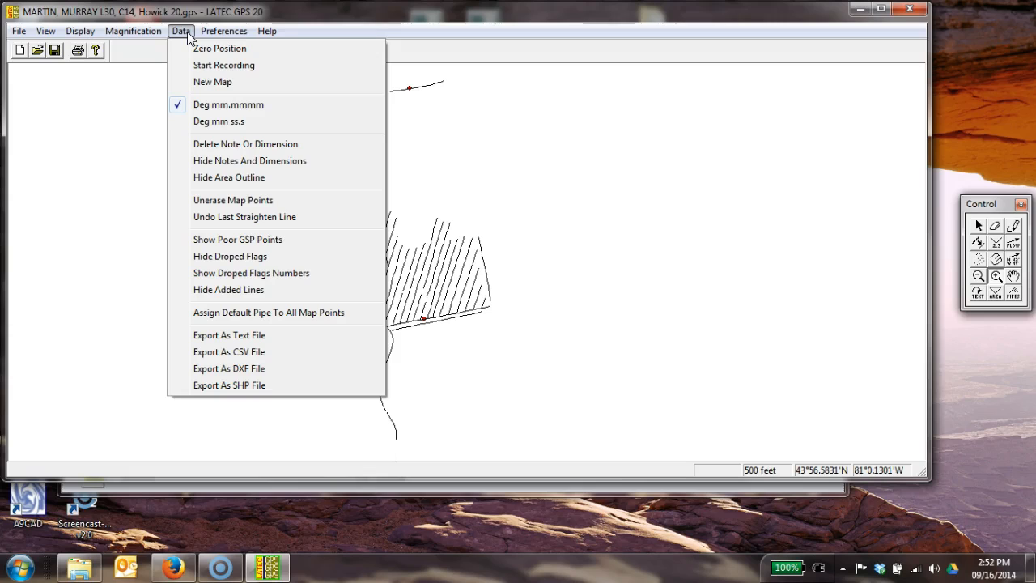
left_click(243, 386)
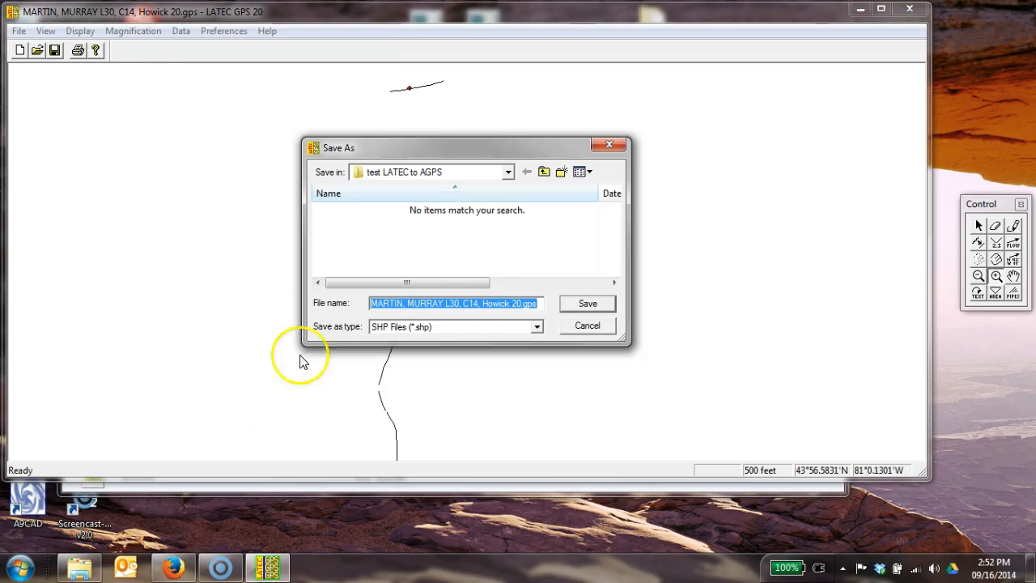
left_click(508, 171)
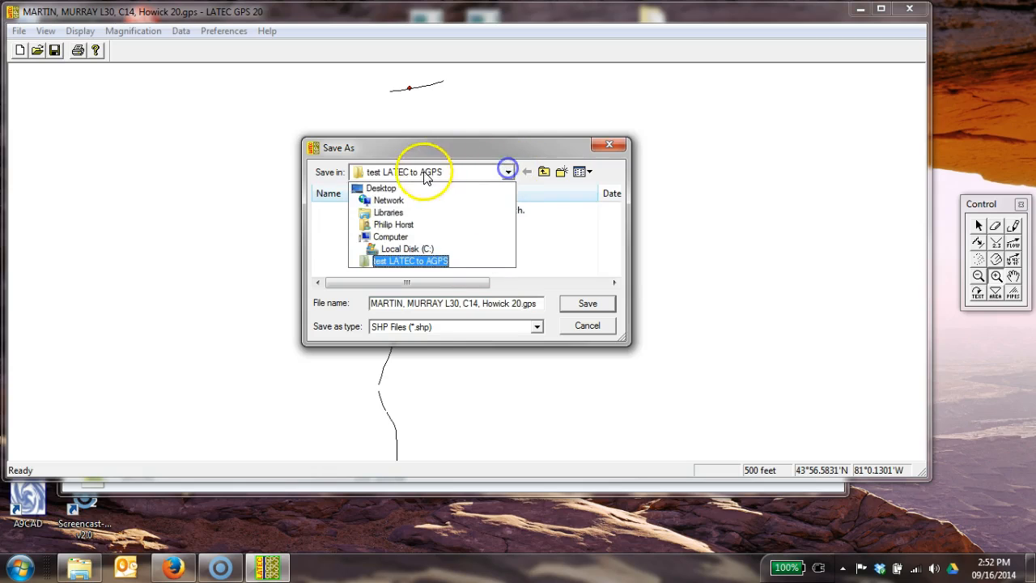
left_click(349, 187)
left_click_drag(621, 219, 616, 279)
double_click(404, 272)
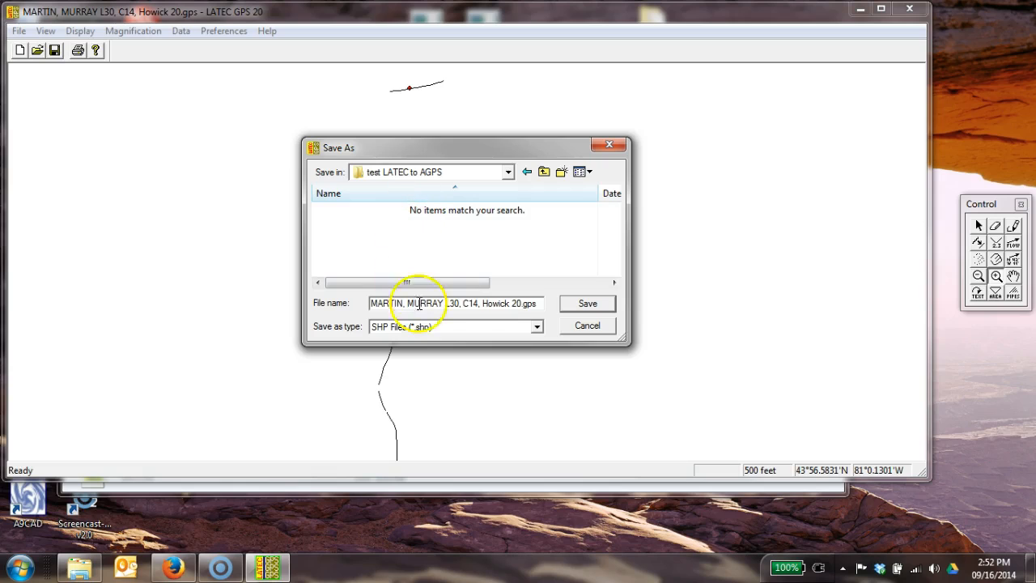
left_click(462, 303)
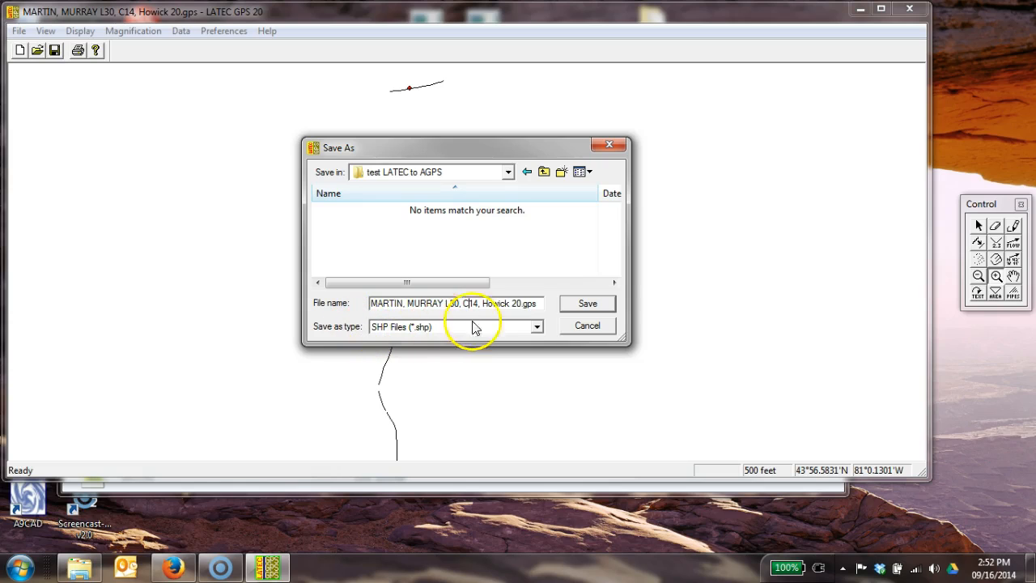
left_click(586, 302)
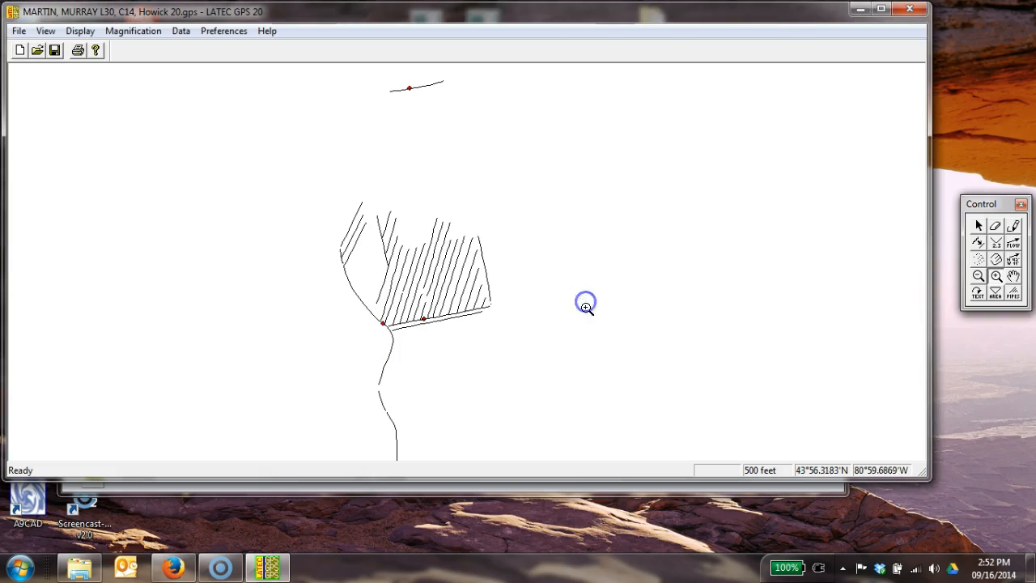
left_click(910, 9)
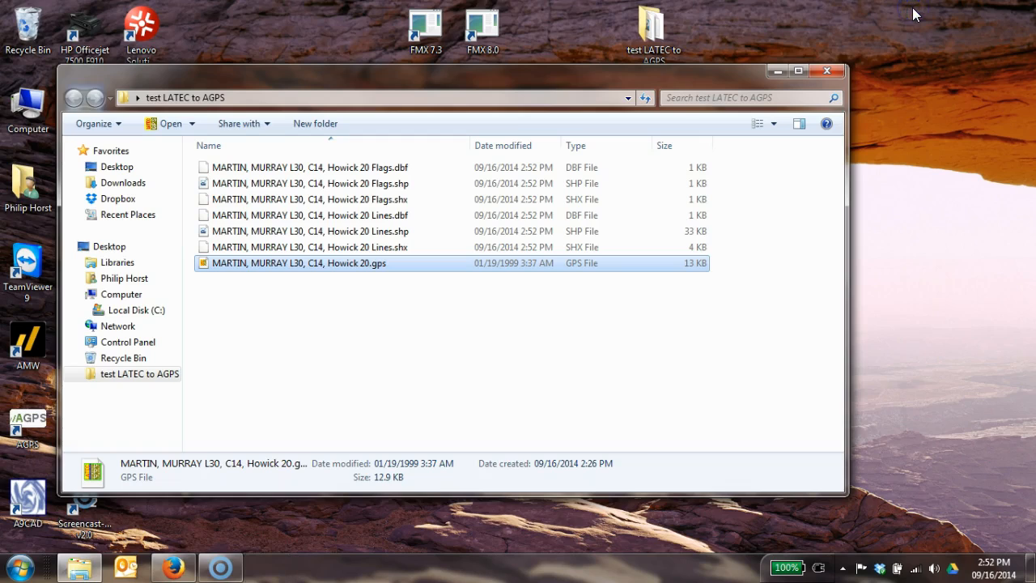
left_click(591, 301)
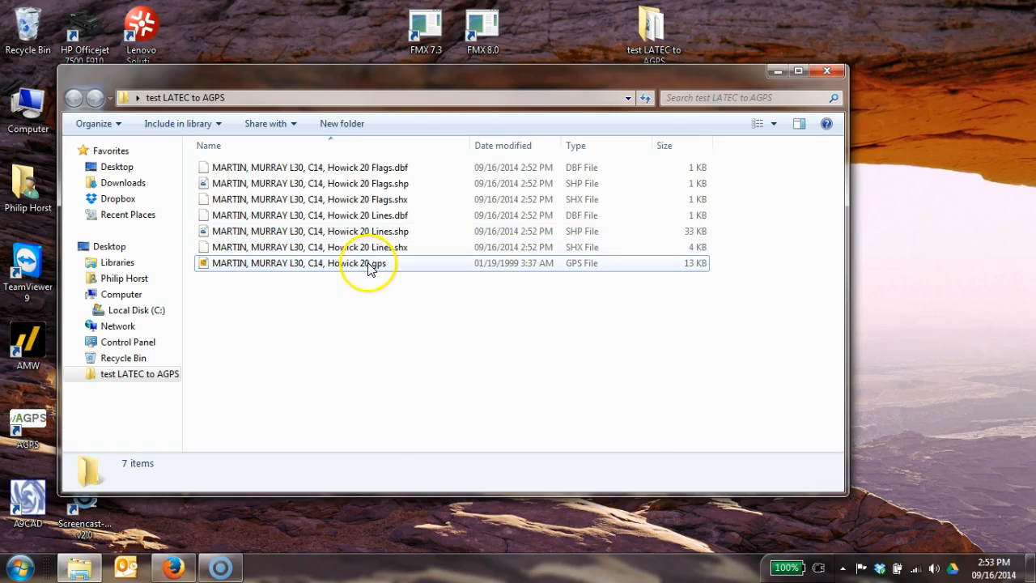
View the exported Howick 20 Lines shapefile in TatukGIS Viewer and close it without saving the project.
double_click(353, 232)
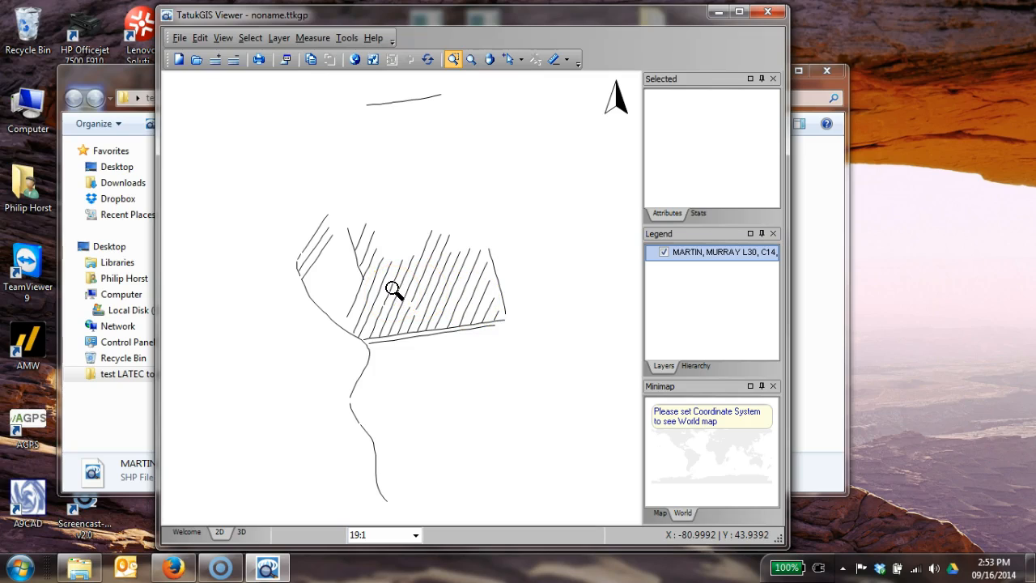
left_click(773, 14)
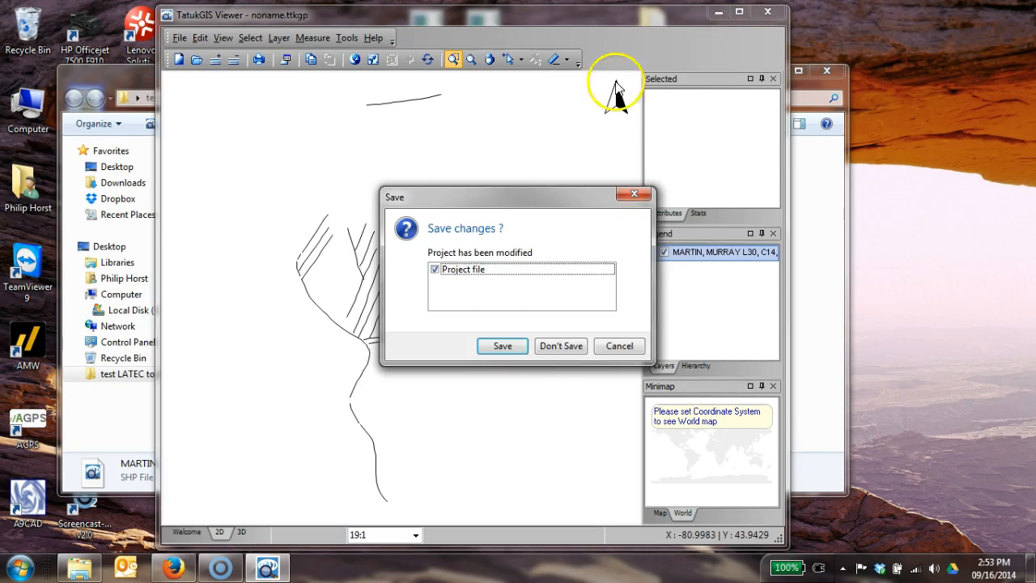
left_click(557, 348)
left_click(485, 369)
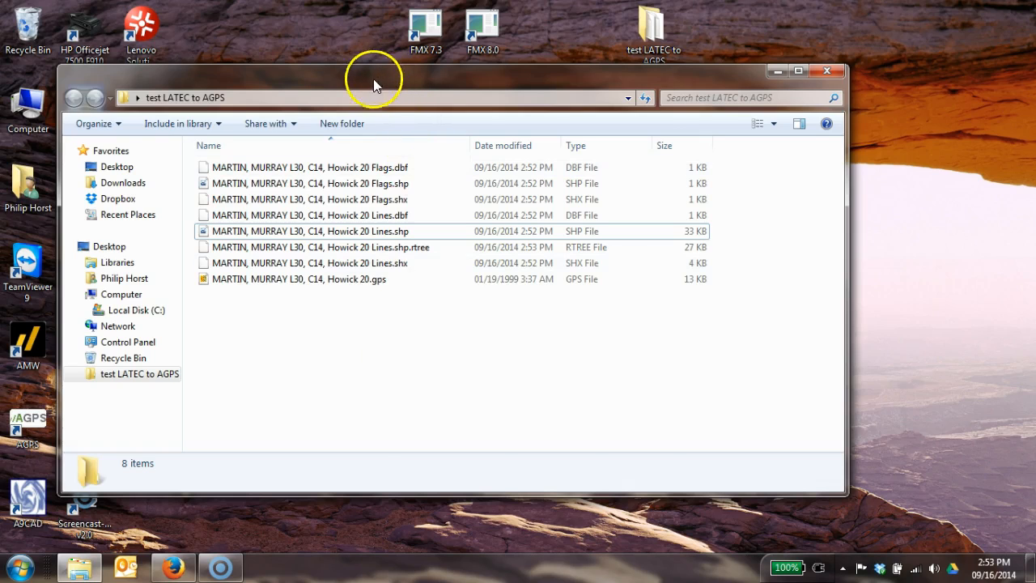
Start Arcv2CAD 6.0 and load the Howick 20 Lines shapefile from the test LATEC to AGPS folder for conversion.
left_click_drag(372, 81, 489, 90)
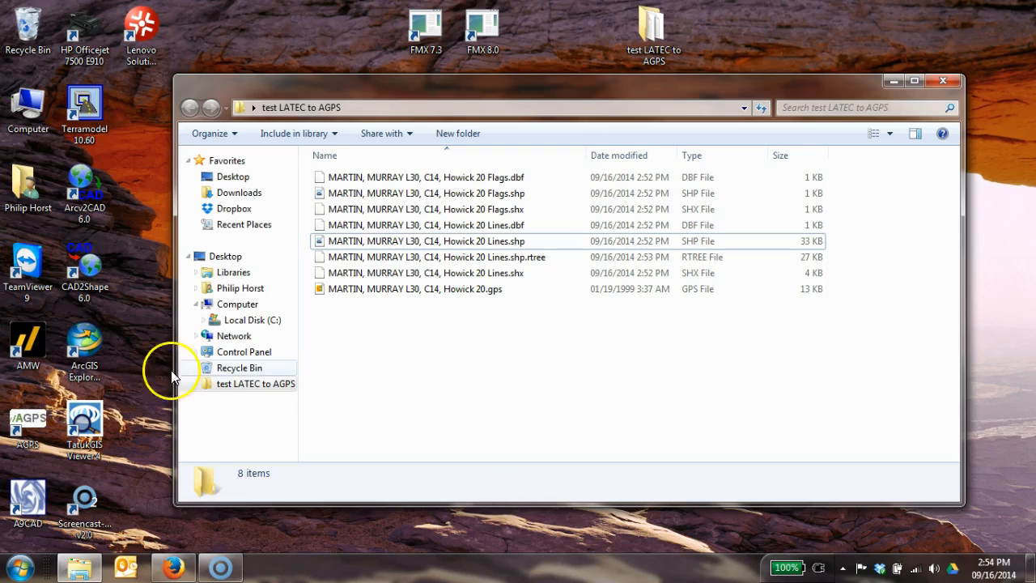
double_click(85, 216)
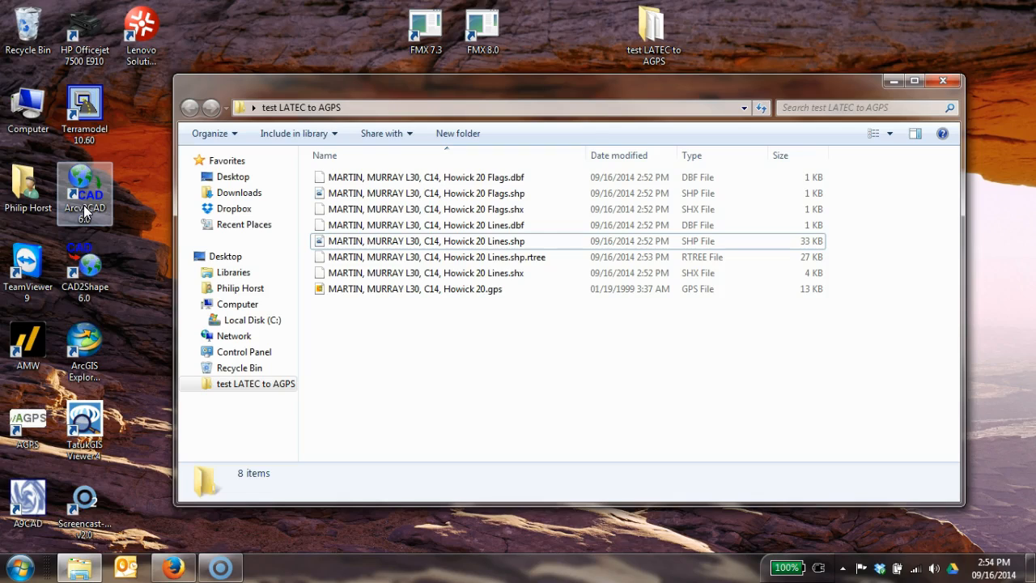
double_click(84, 206)
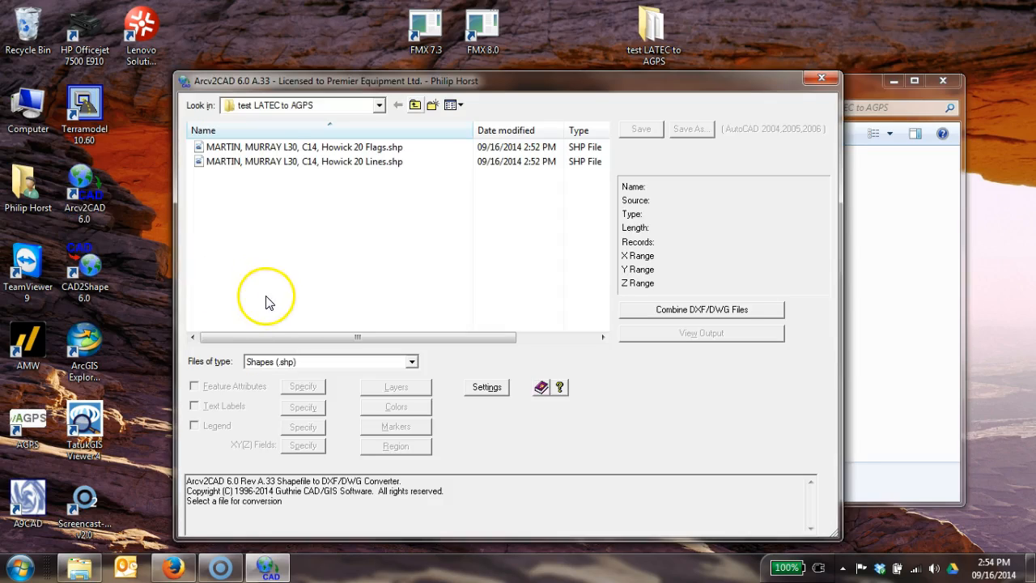
left_click(378, 106)
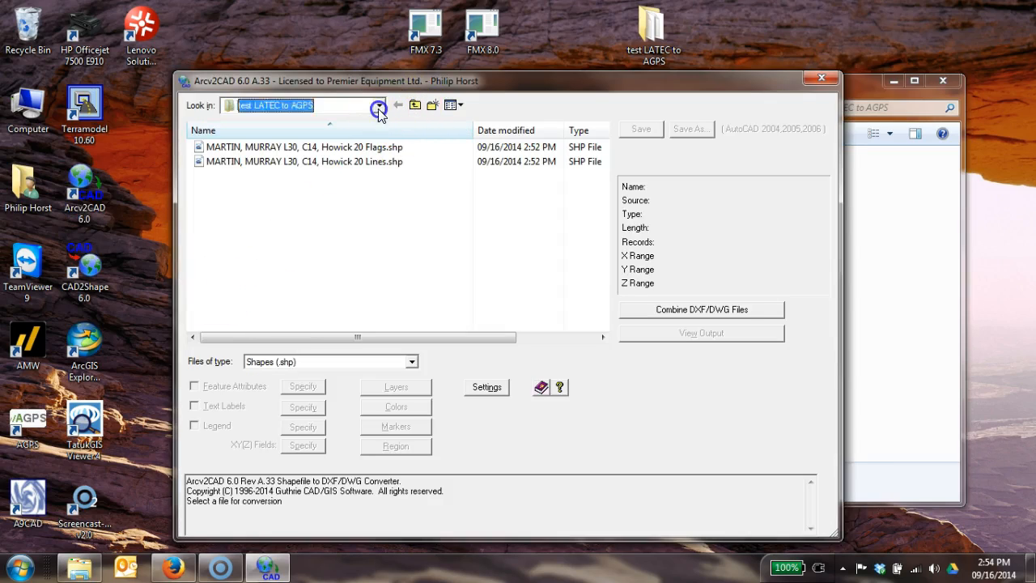
left_click(238, 134)
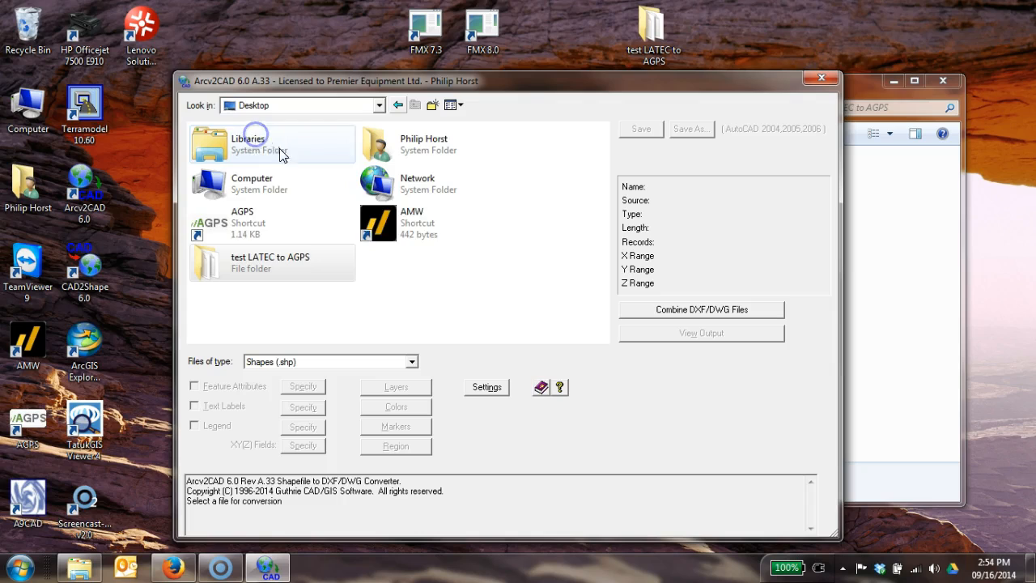
double_click(259, 265)
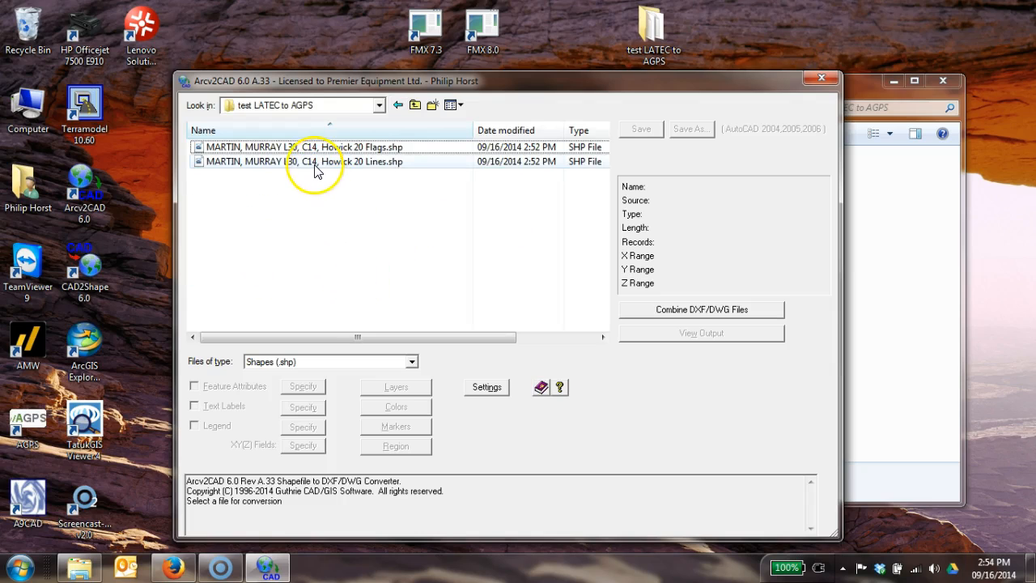
left_click(315, 162)
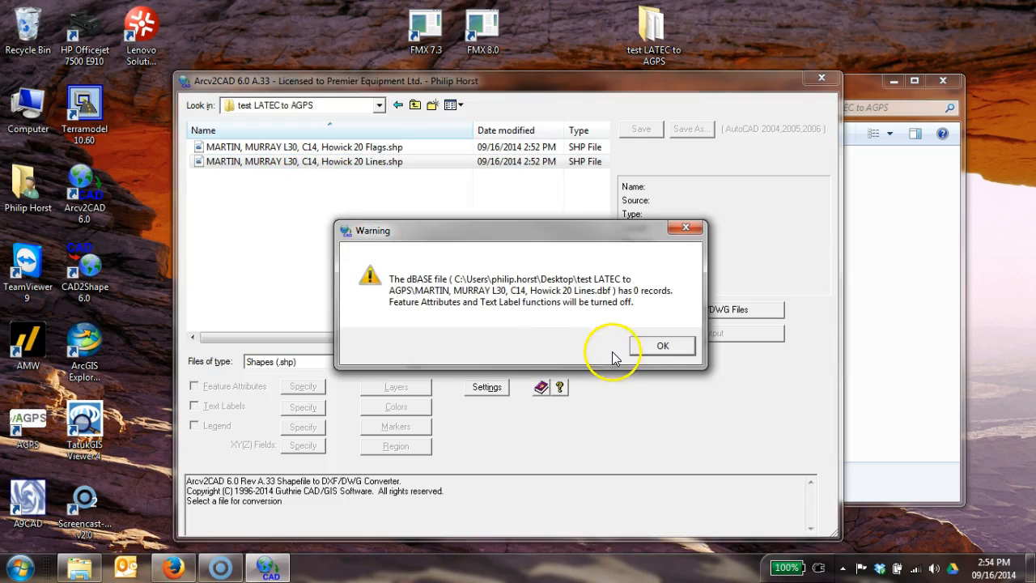
left_click(657, 346)
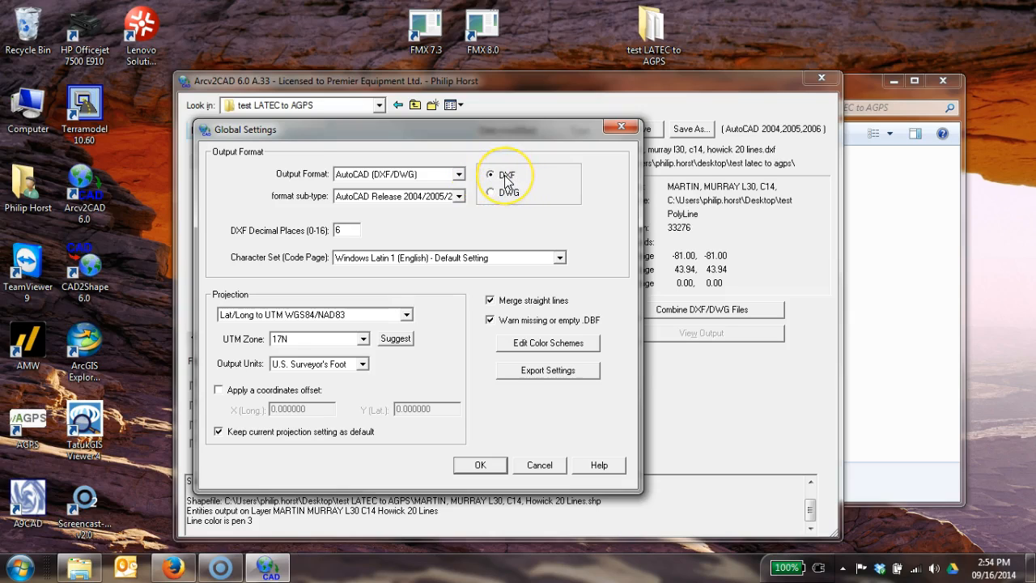
Select the Lat/Long to UTM WGS84/NAD83 projection in the global settings and accept the single-layer output.
left_click(334, 314)
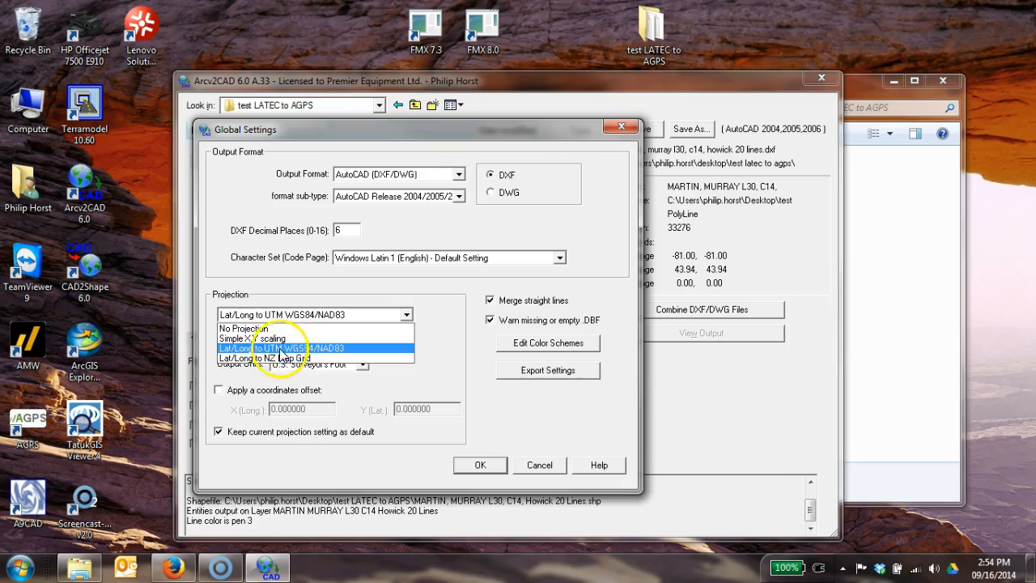
left_click(338, 348)
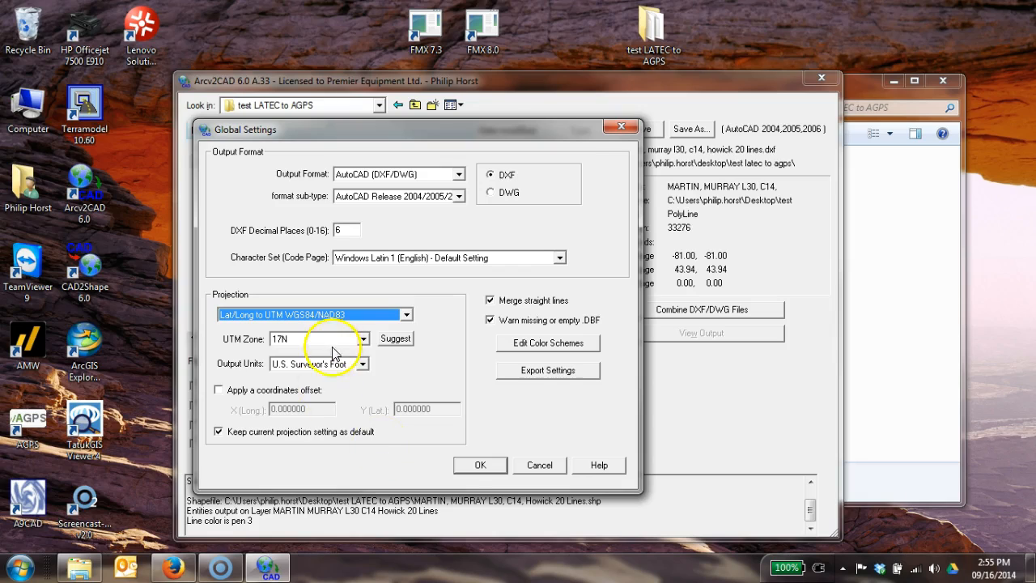
left_click(482, 470)
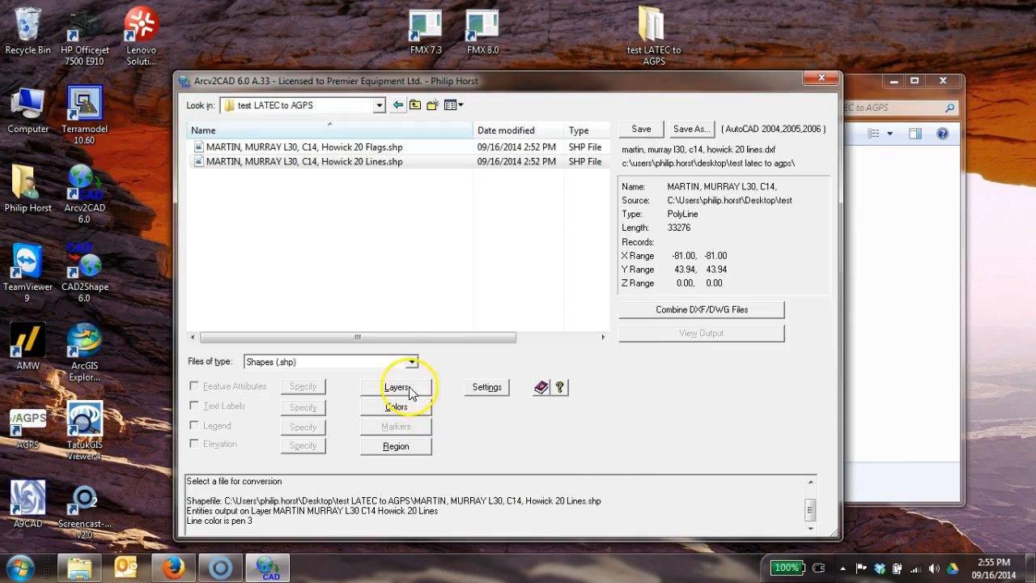
left_click(409, 387)
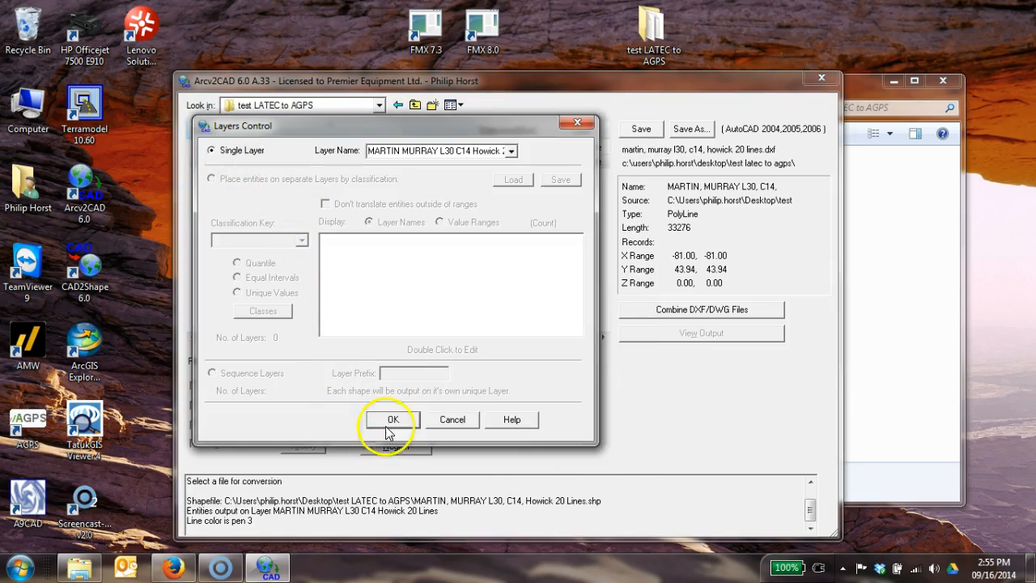
left_click(404, 426)
Set the single polyline color to blue, color number 5.
left_click(412, 407)
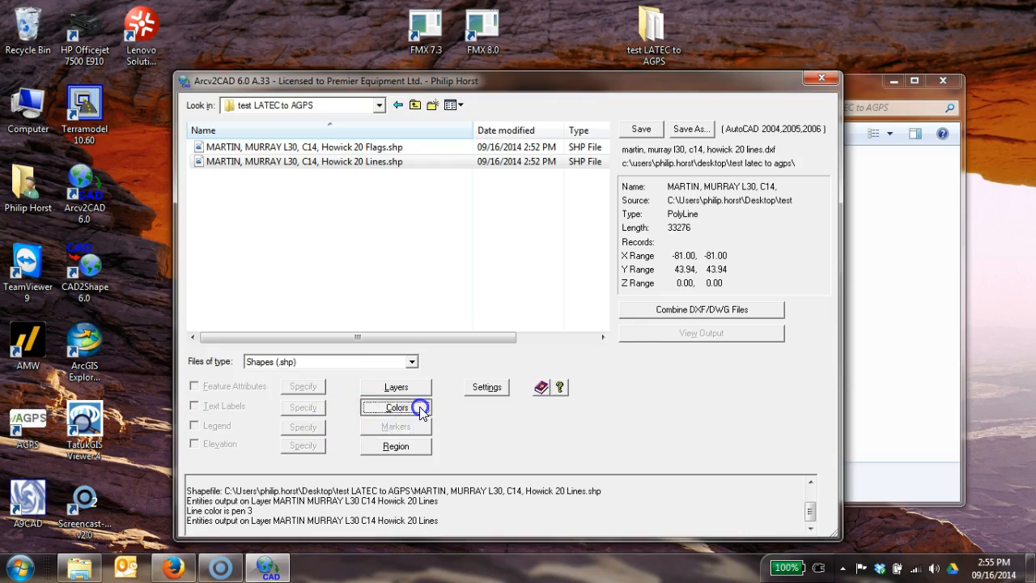
left_click(379, 154)
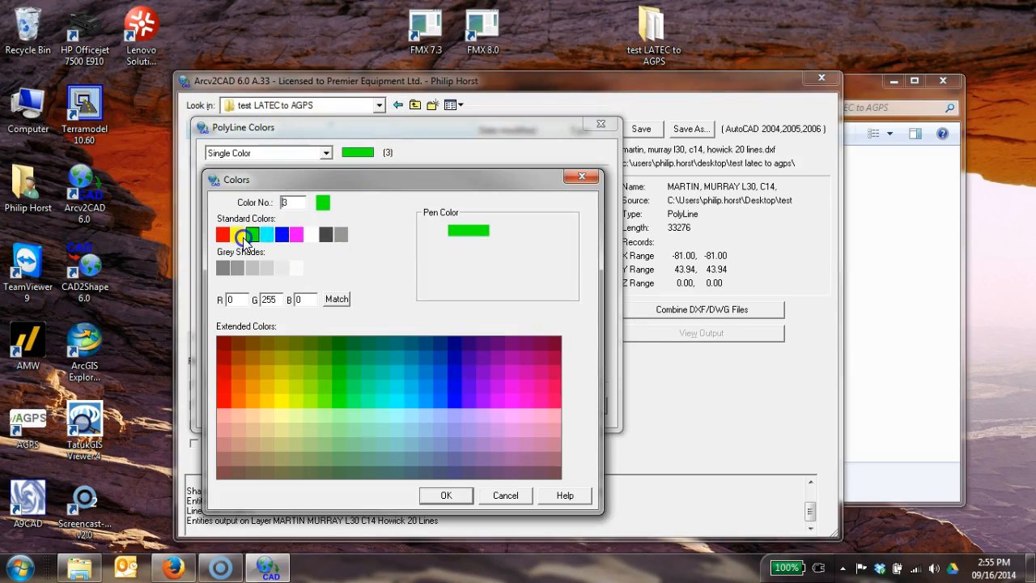
left_click(278, 237)
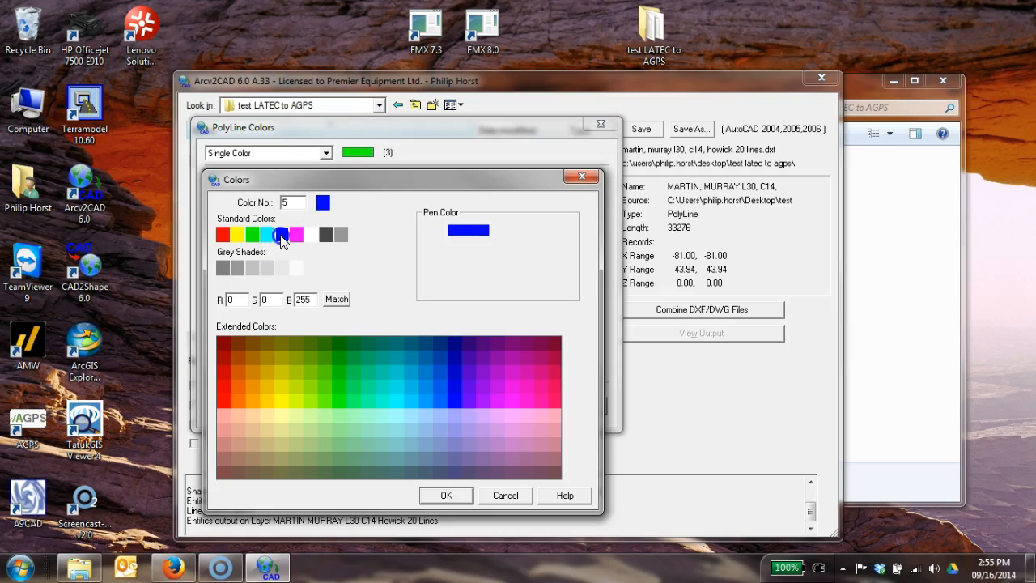
left_click(445, 494)
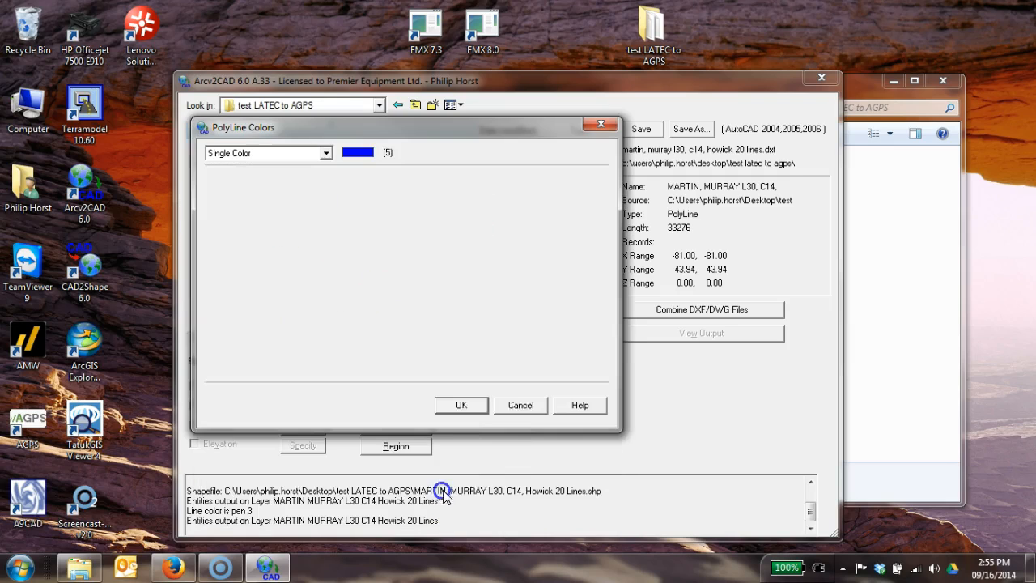
left_click(463, 404)
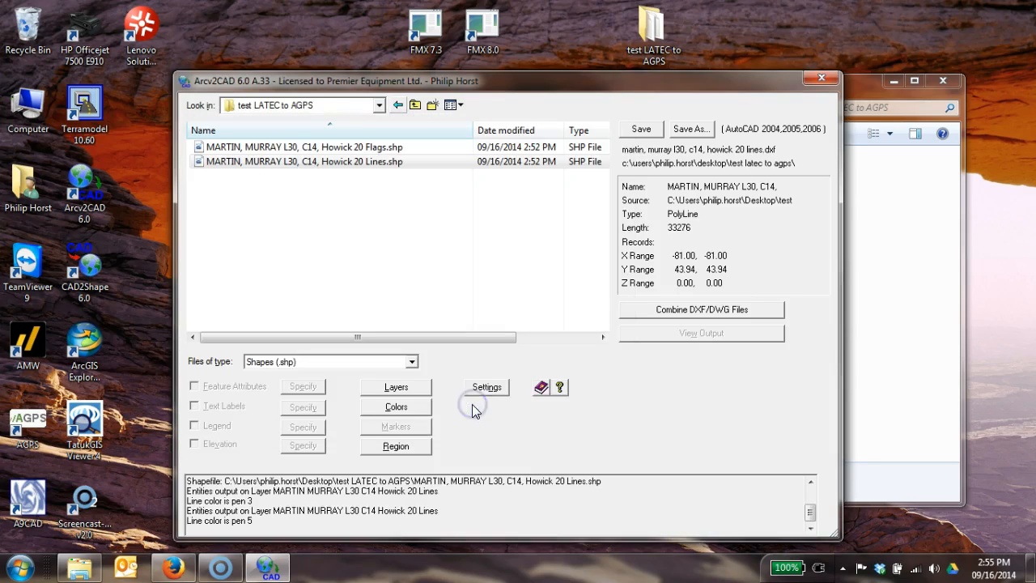
Convert the Lines shapefile to a DXF file in the same folder and close Arcv2CAD.
left_click(645, 131)
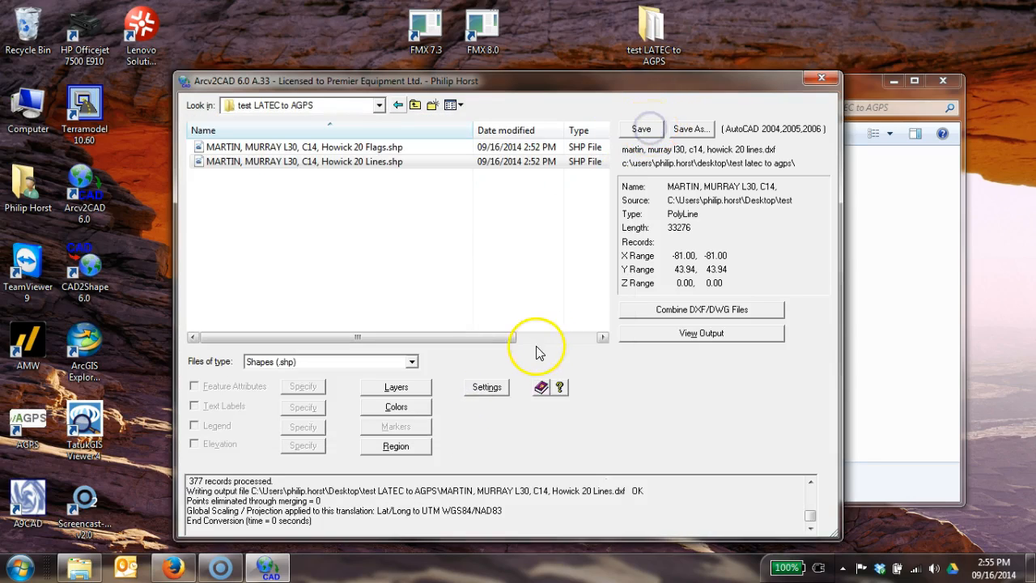
left_click(831, 76)
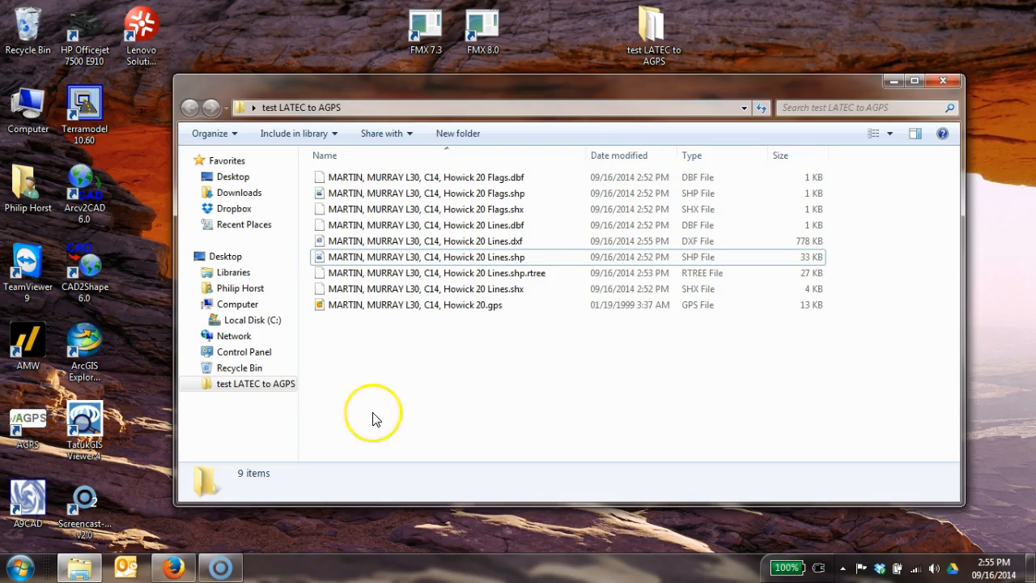
Search the web in Firefox for guthcad, examine Arcv2CAD on the guthrie CAD::GIS home page, and close the browser.
left_click(173, 567)
left_click_drag(981, 154, 614, 84)
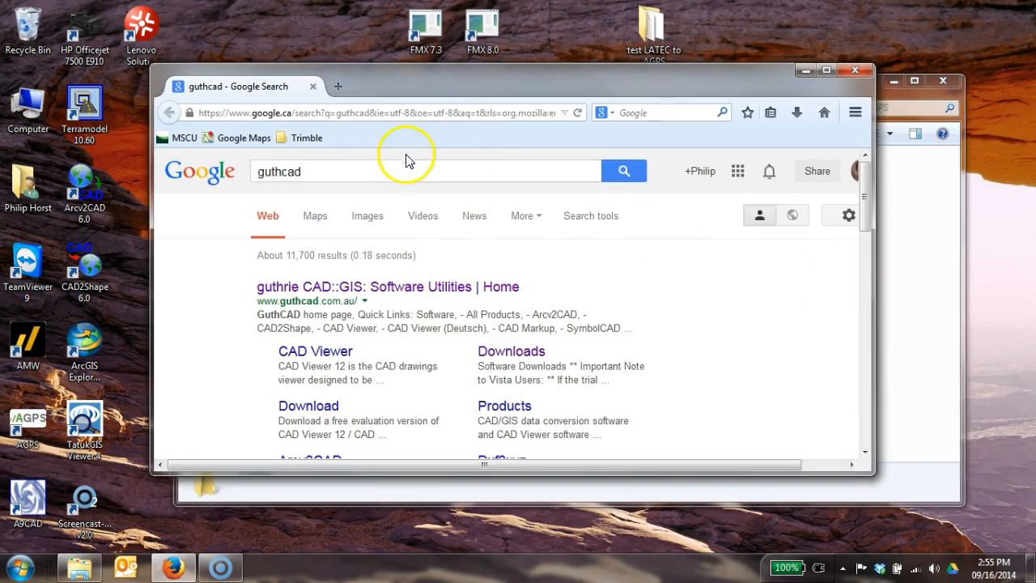
double_click(342, 171)
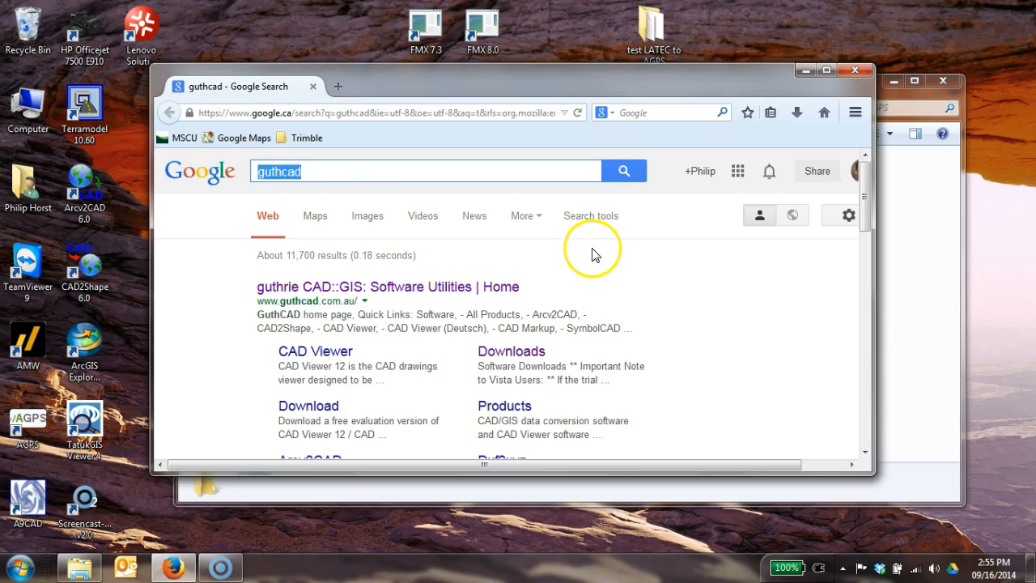
key("Return")
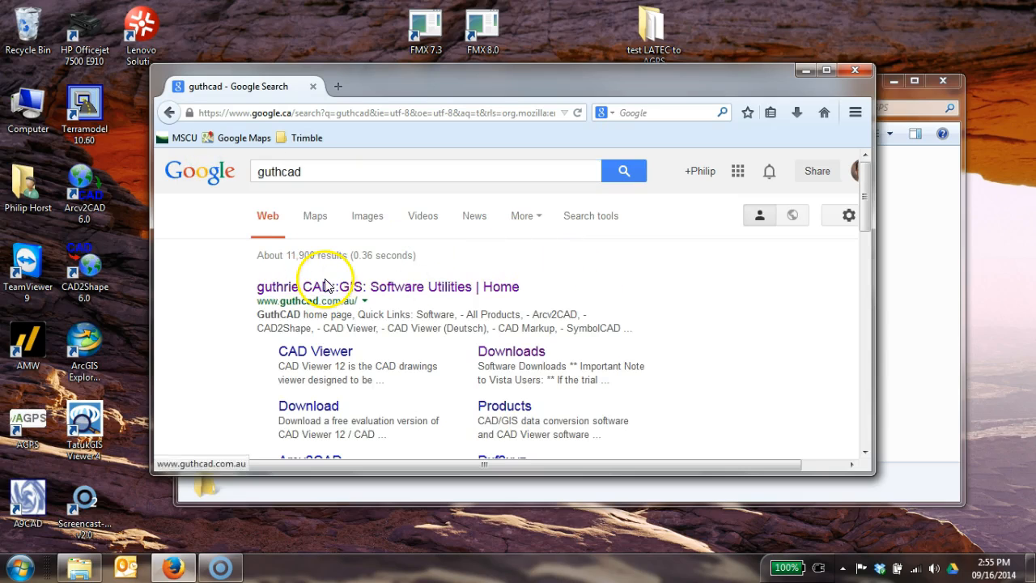
left_click(344, 287)
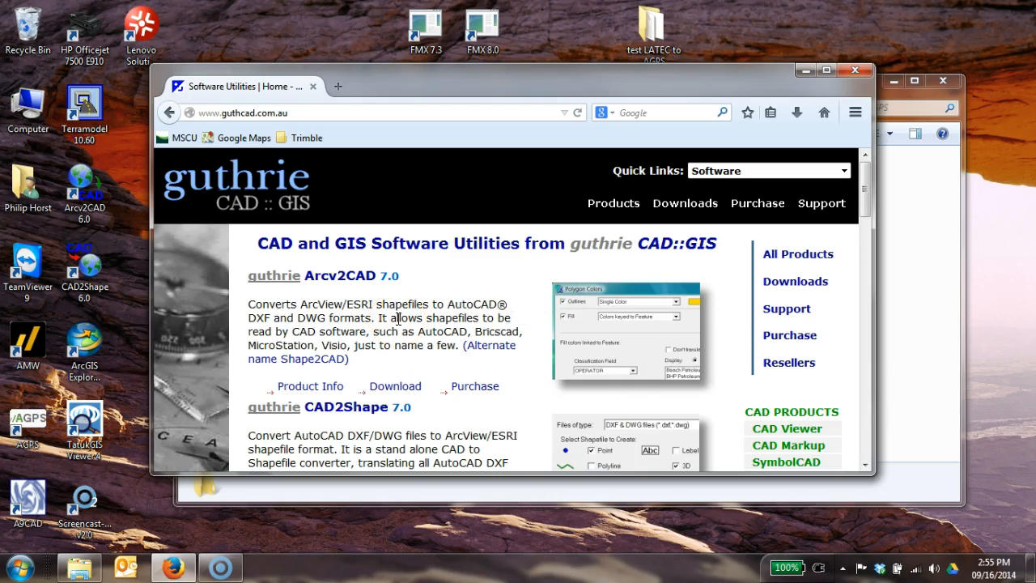
scroll(399, 314, "down", 3)
scroll(402, 315, "up", 3)
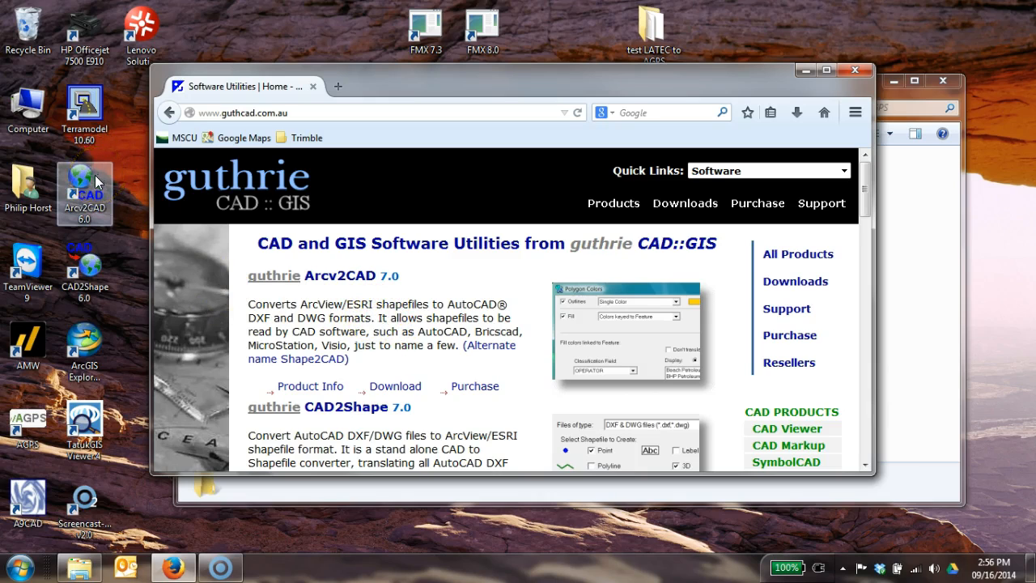
left_click(358, 324)
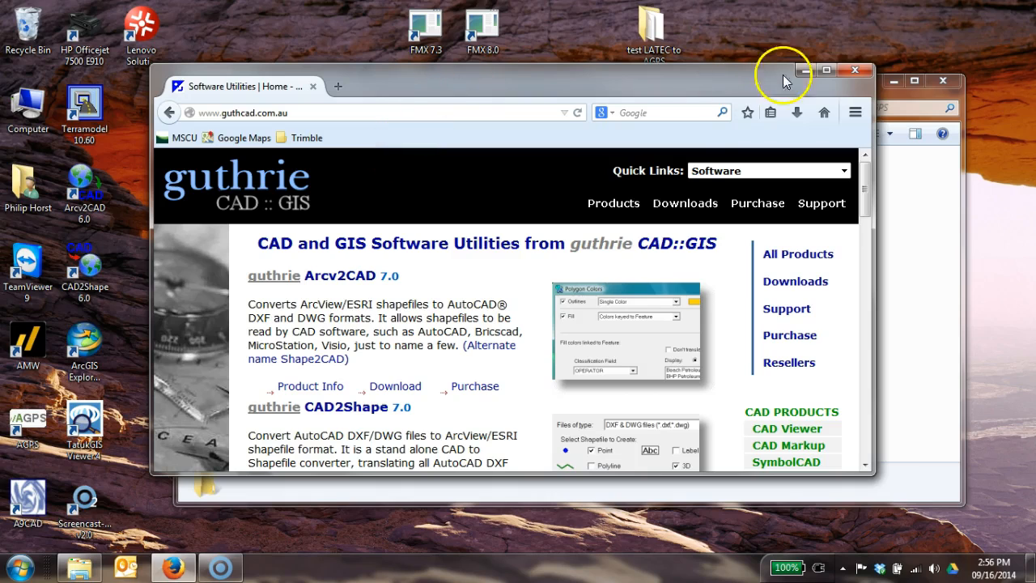
left_click(854, 70)
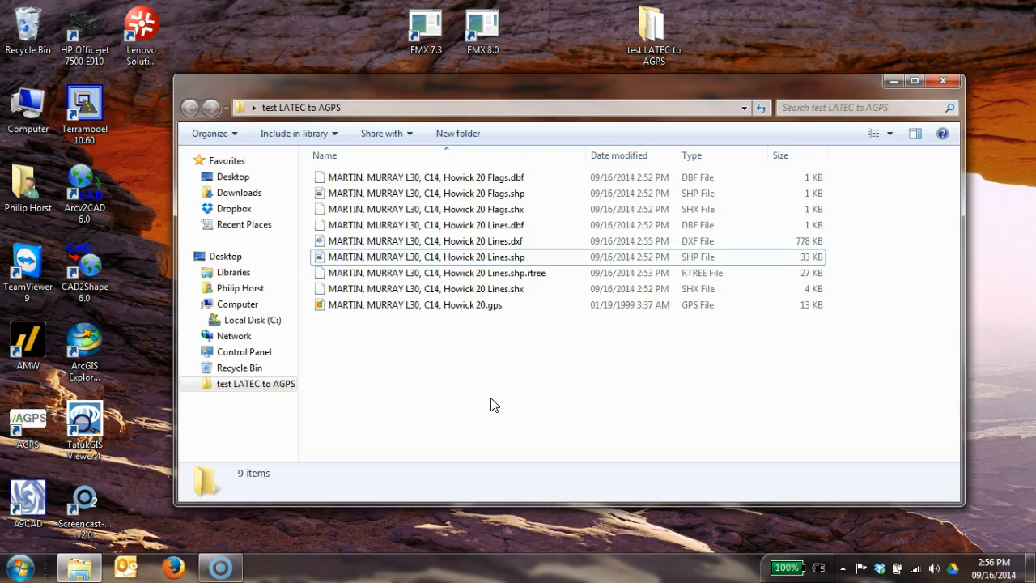
View the Howick 20 Lines DXF file in A9CAD in an enlarged window and close the viewer.
double_click(438, 242)
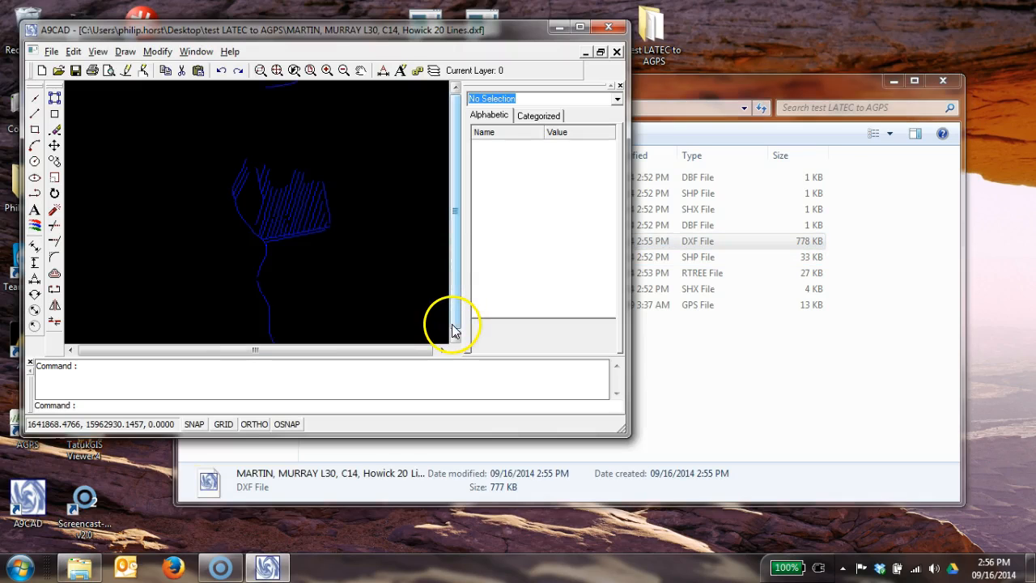
left_click_drag(621, 430, 779, 476)
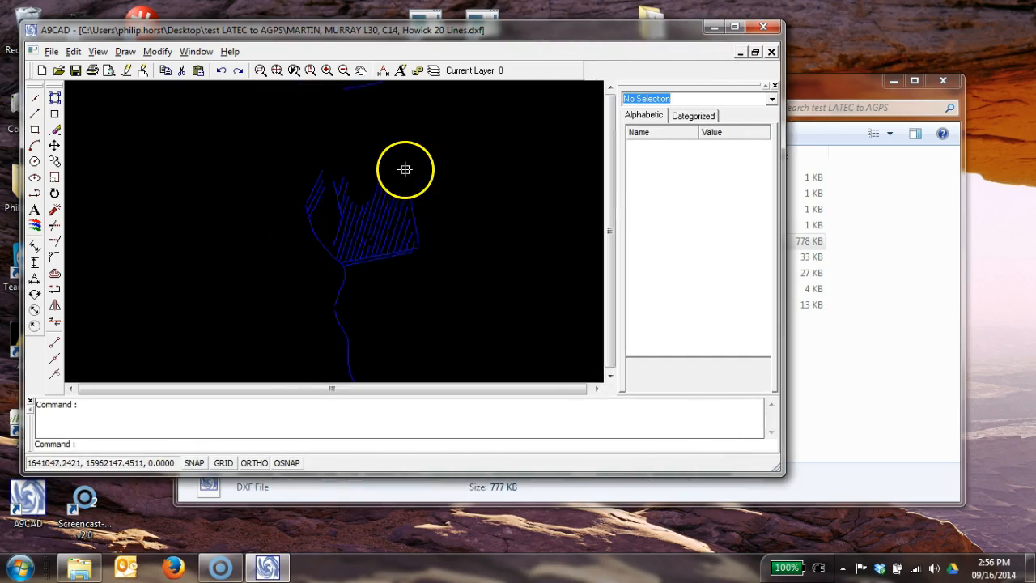
left_click(765, 29)
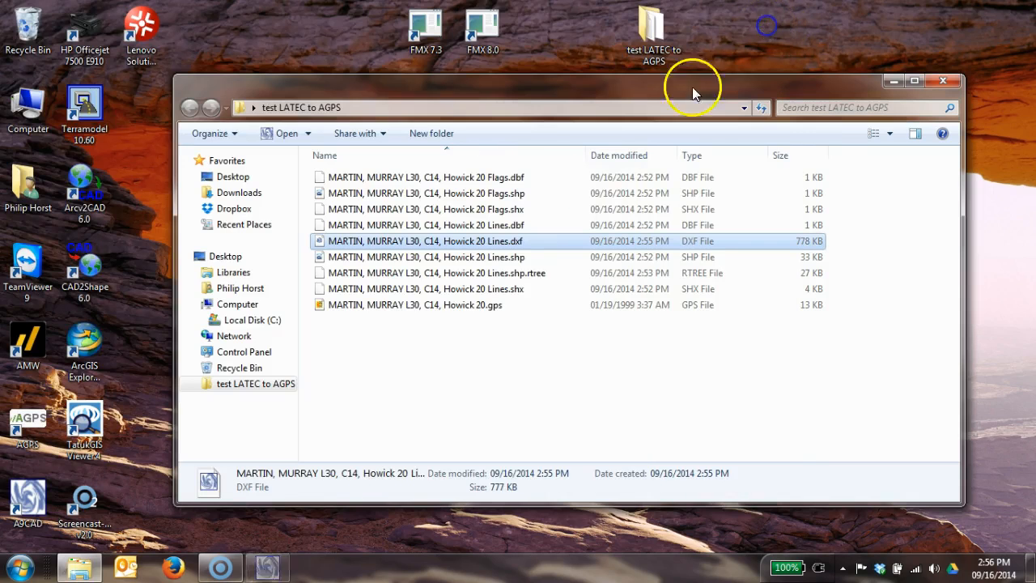
left_click(555, 377)
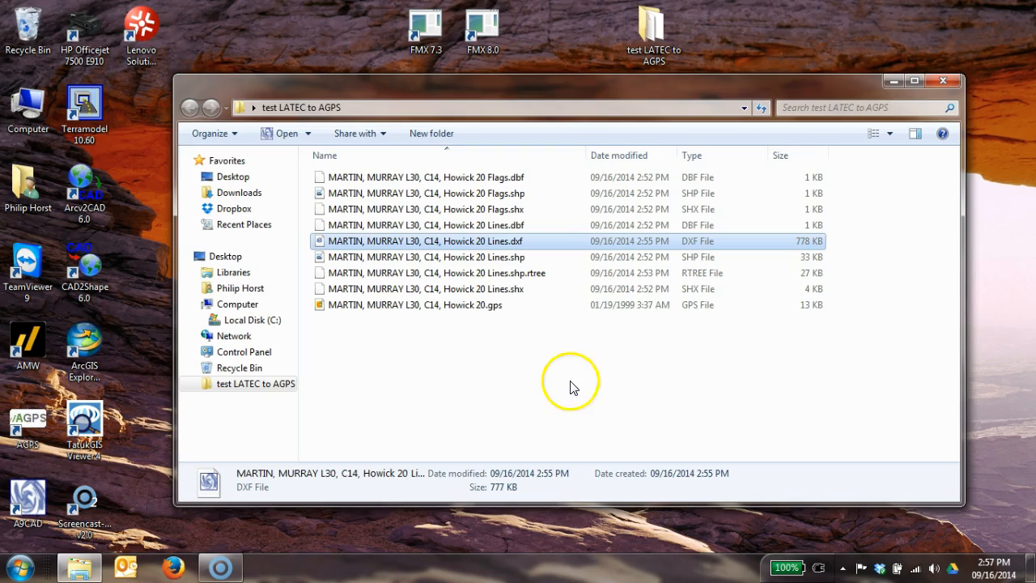
left_click(601, 380)
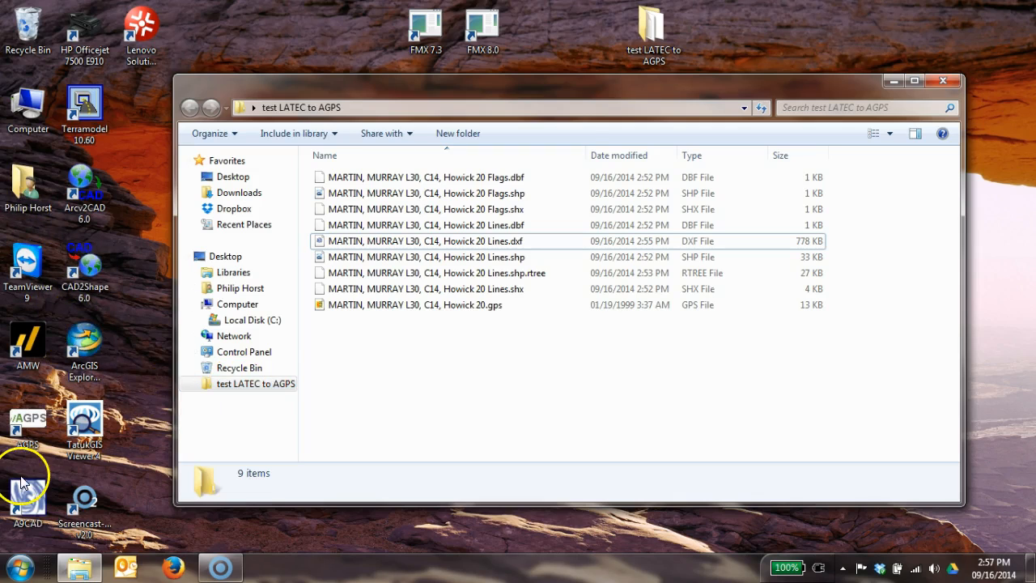
Start AGPS from the amw folder and open its AGPS-Topo Surveying Support application.
double_click(24, 417)
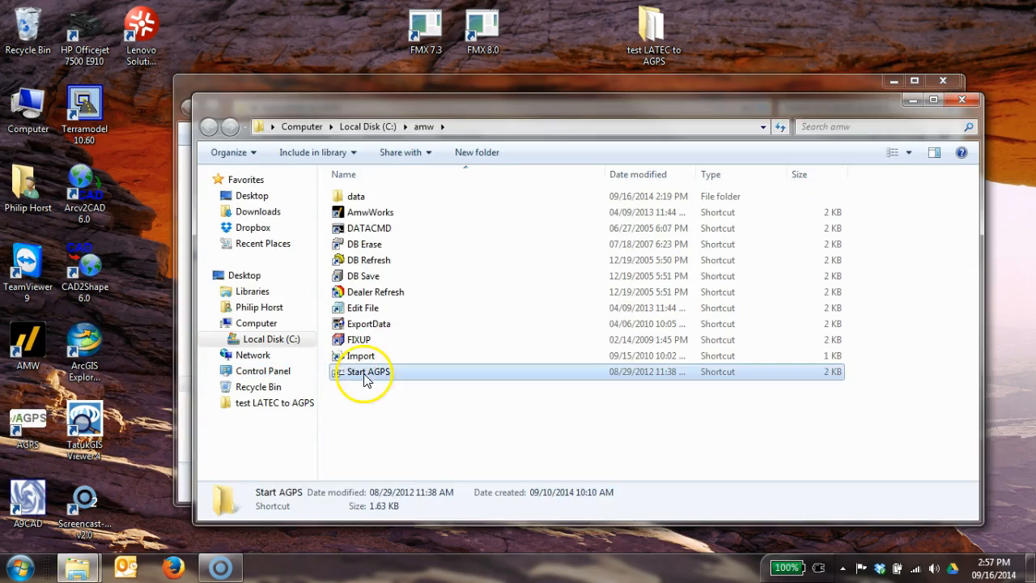
double_click(361, 371)
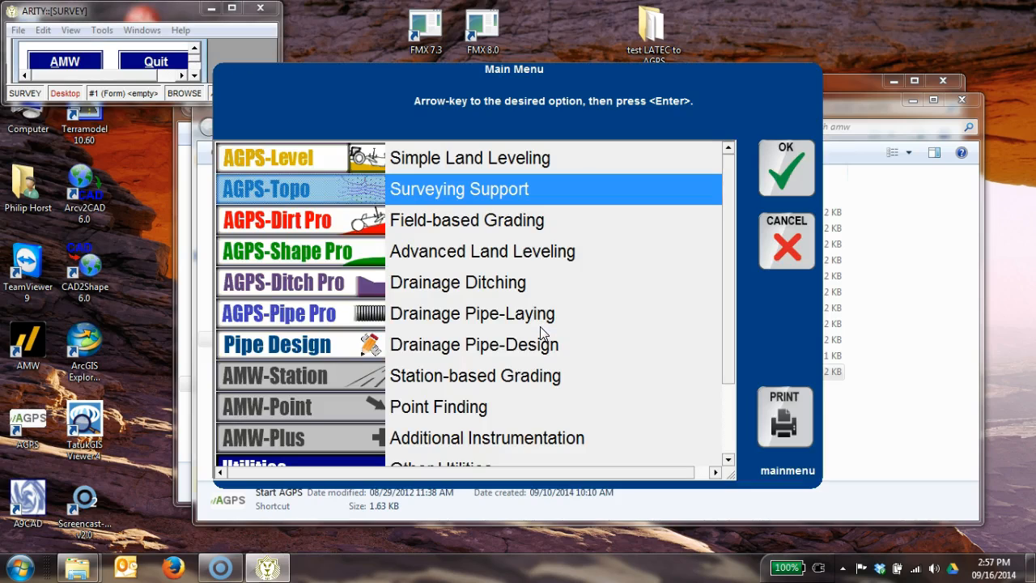
key("Return")
Run the quick program setup with the existing job HOWICKFARM_10 and accept the setup through to completion.
key("Down")
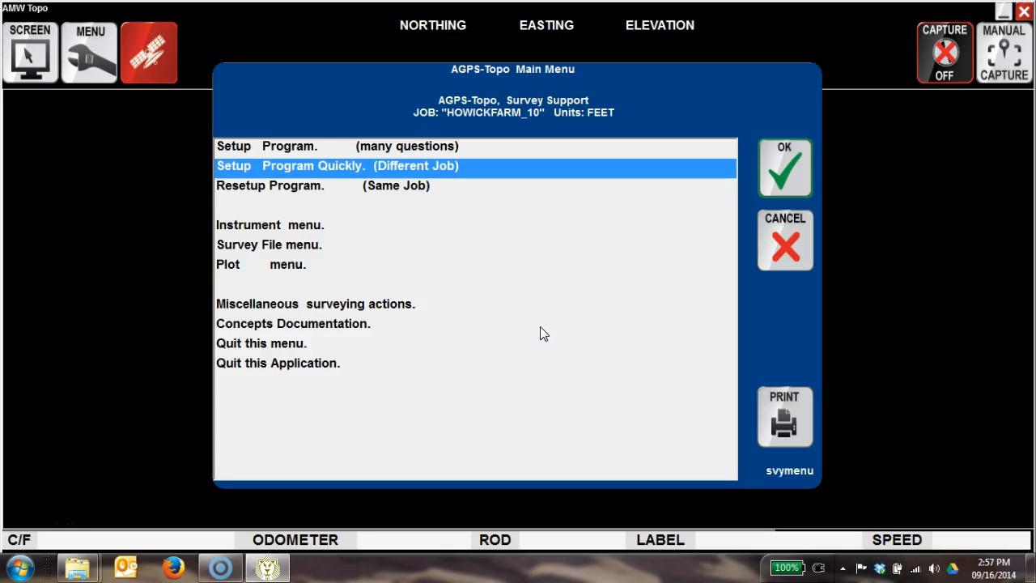
key("Return")
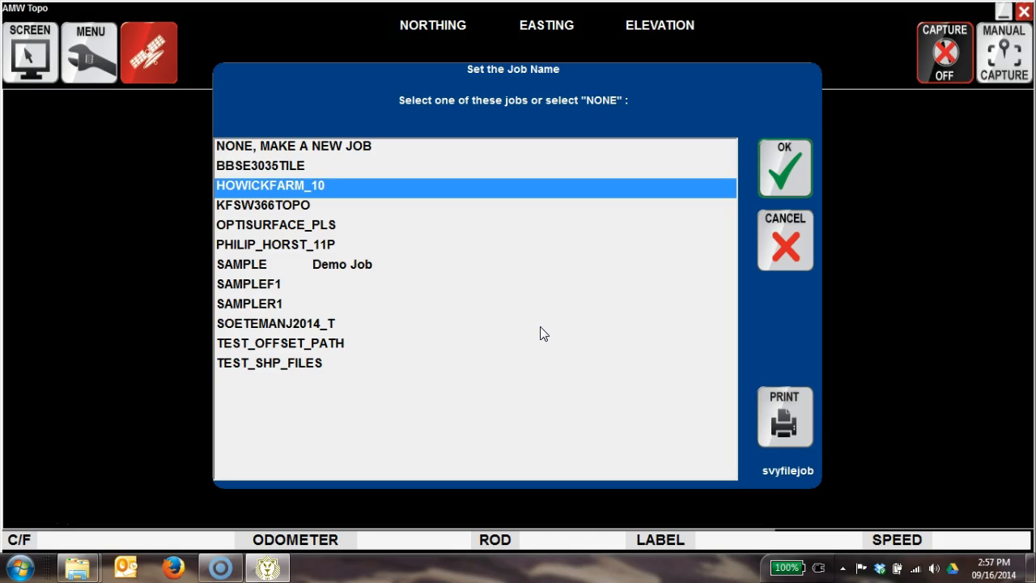
key("Return")
key("Return")
key("Return")
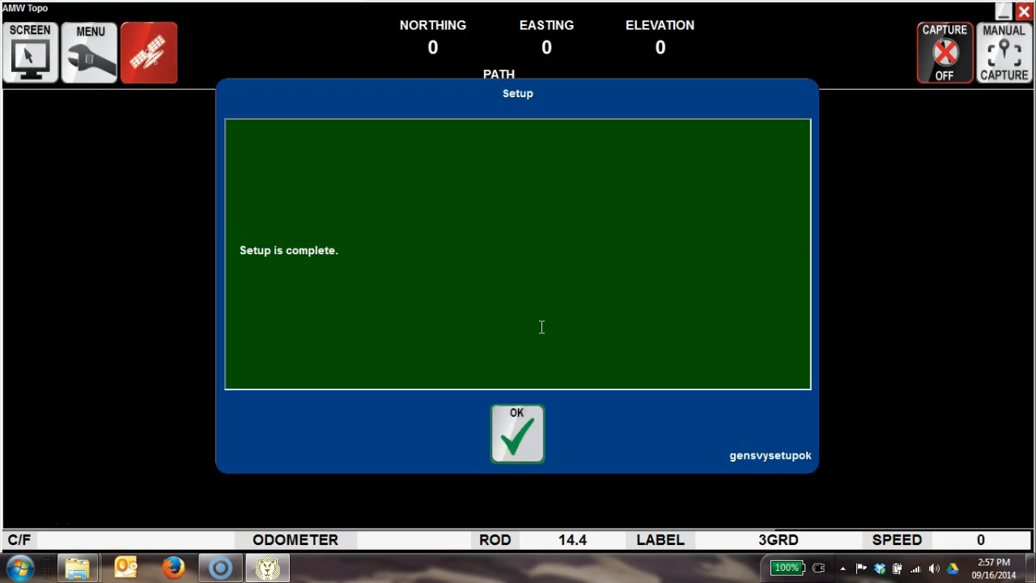
key("Return")
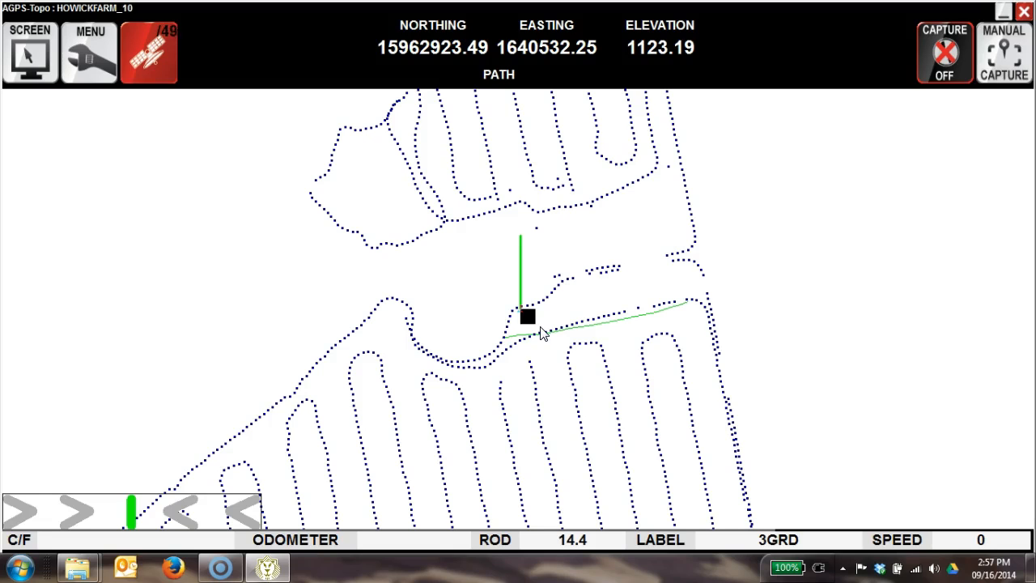
Open the background drawing file control for the HOWICKFARM_10 job and choose to build the drawing from a DXF file.
scroll(542, 333, "down", 2)
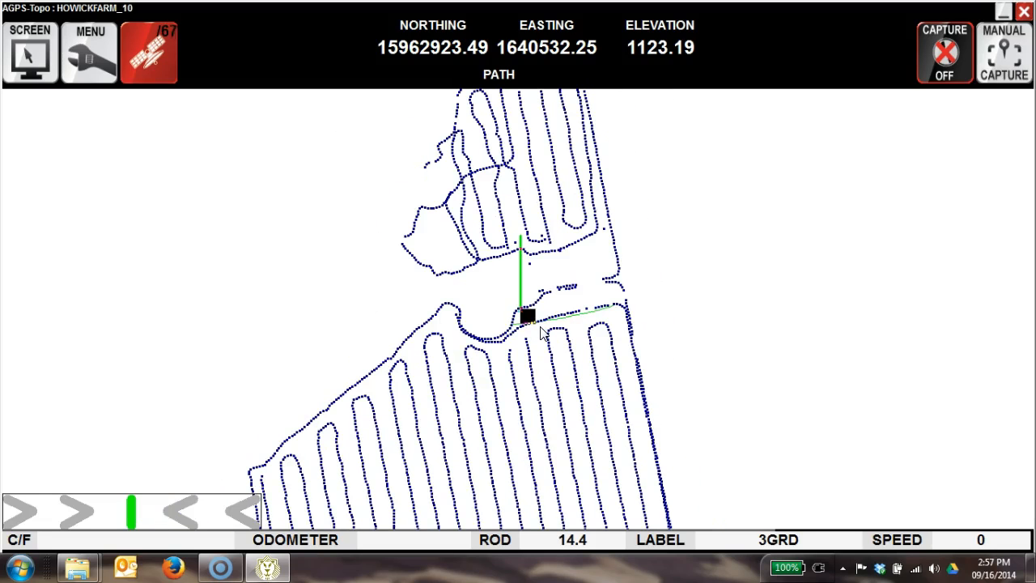
right_click(541, 327)
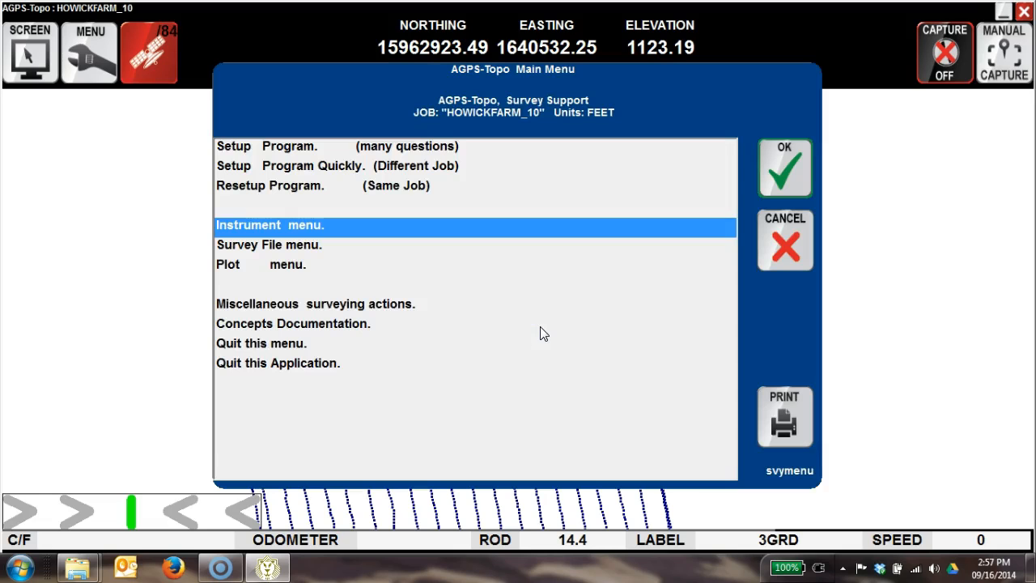
left_click(292, 264)
left_click(770, 165)
right_click(770, 166)
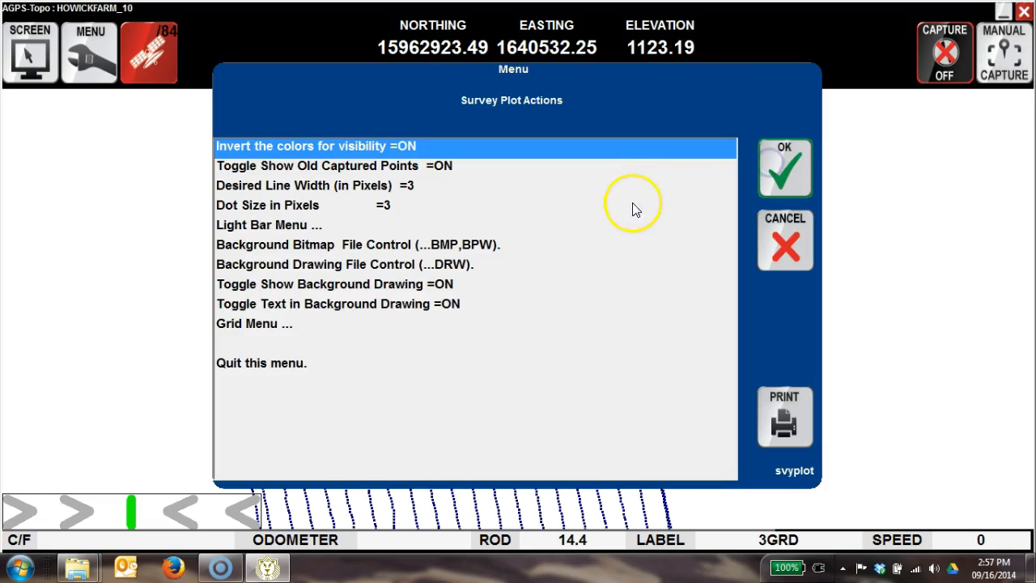
left_click(386, 265)
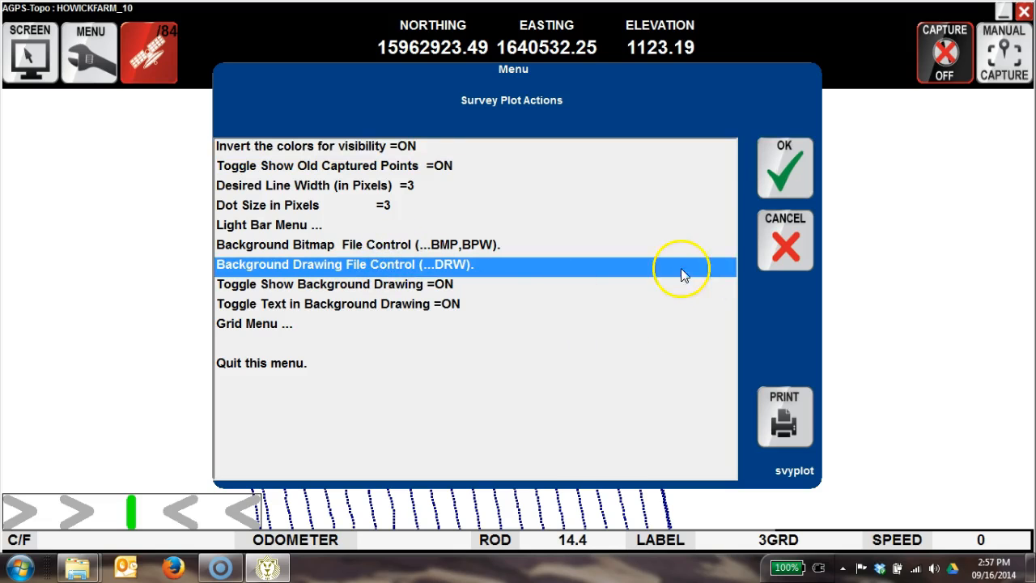
left_click(795, 177)
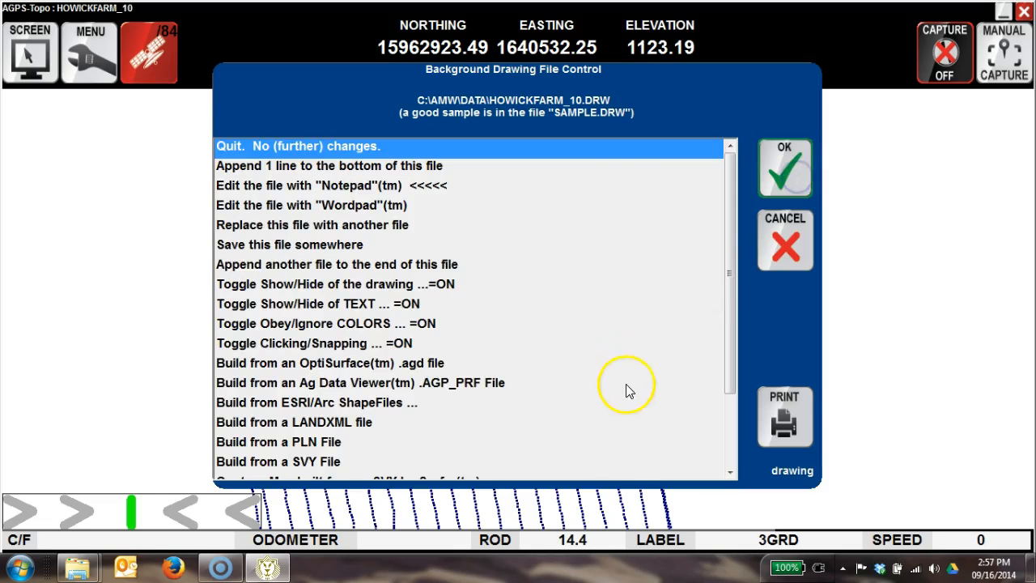
left_click_drag(729, 297, 696, 407)
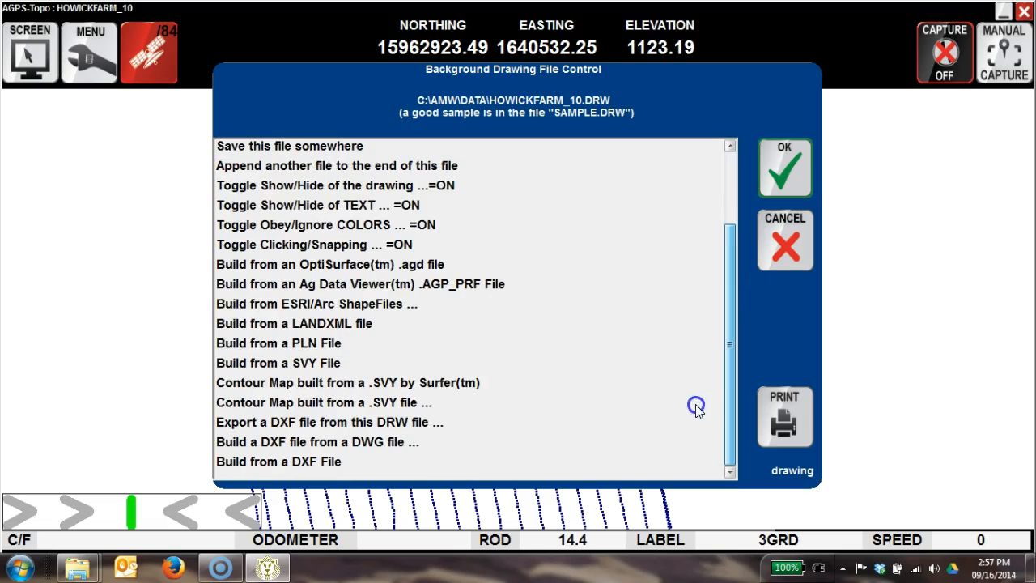
left_click(330, 460)
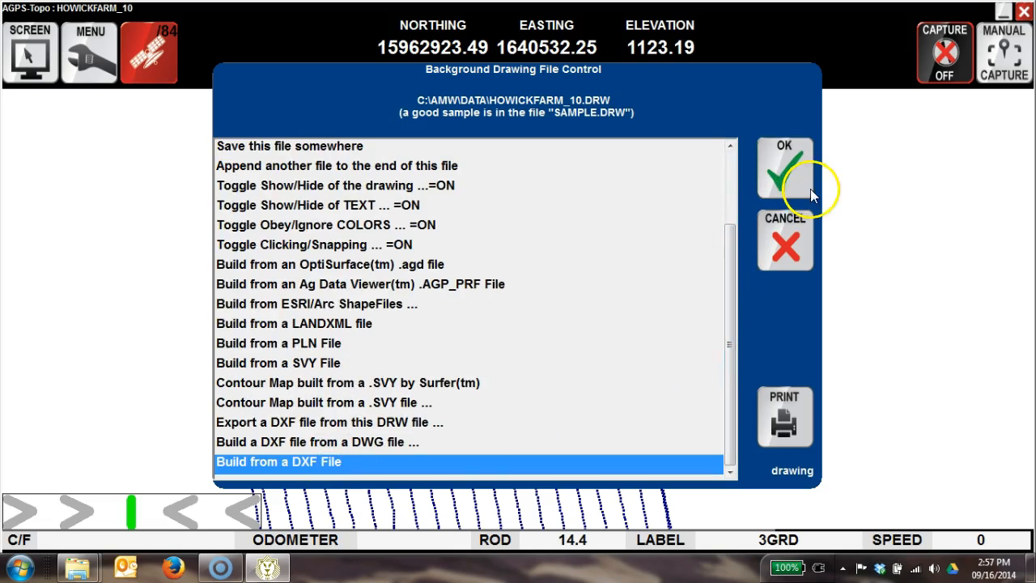
left_click(796, 170)
Build the background drawing from the Howick 20 Lines DXF in the desktop's test LATEC to AGPS folder and quit the file control.
left_click(659, 232)
left_click(95, 129)
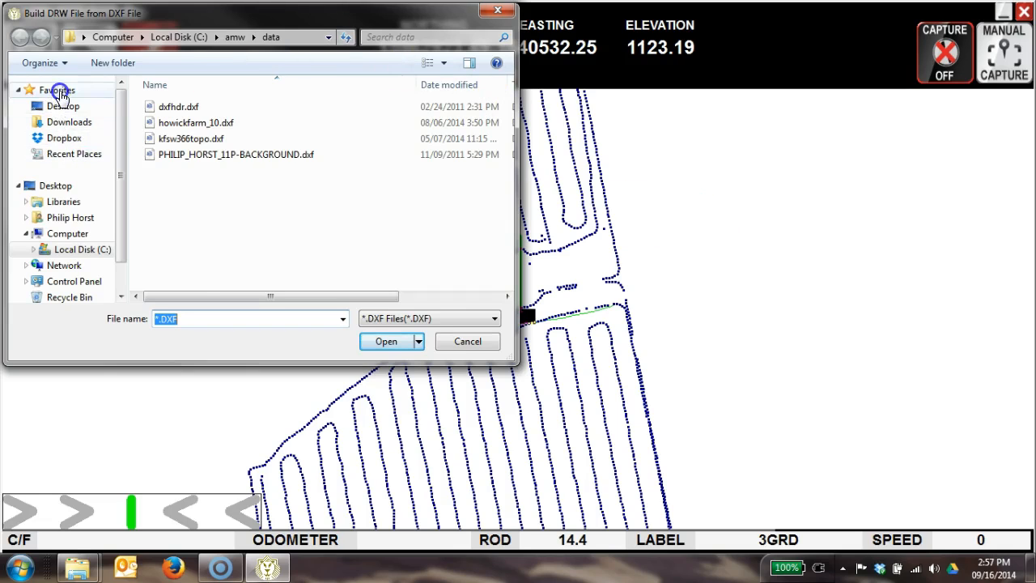
left_click(59, 105)
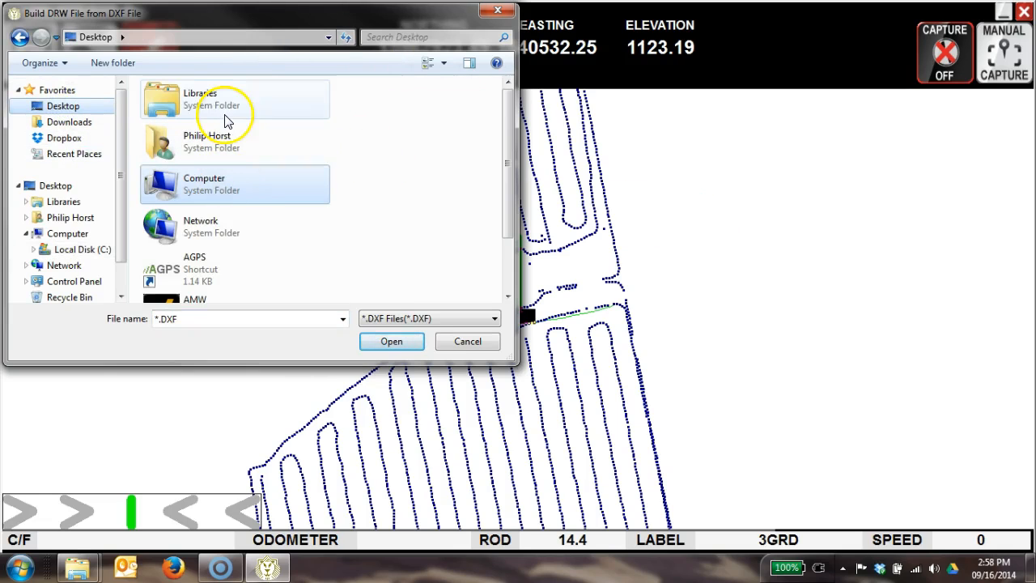
scroll(285, 256, "down", 2)
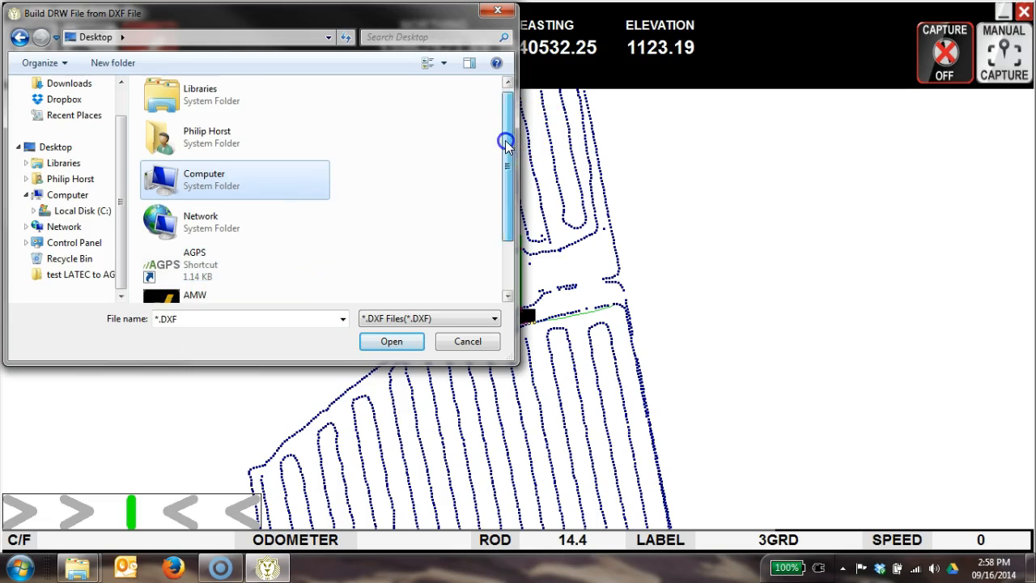
left_click_drag(509, 143, 483, 162)
left_click(257, 277)
double_click(257, 278)
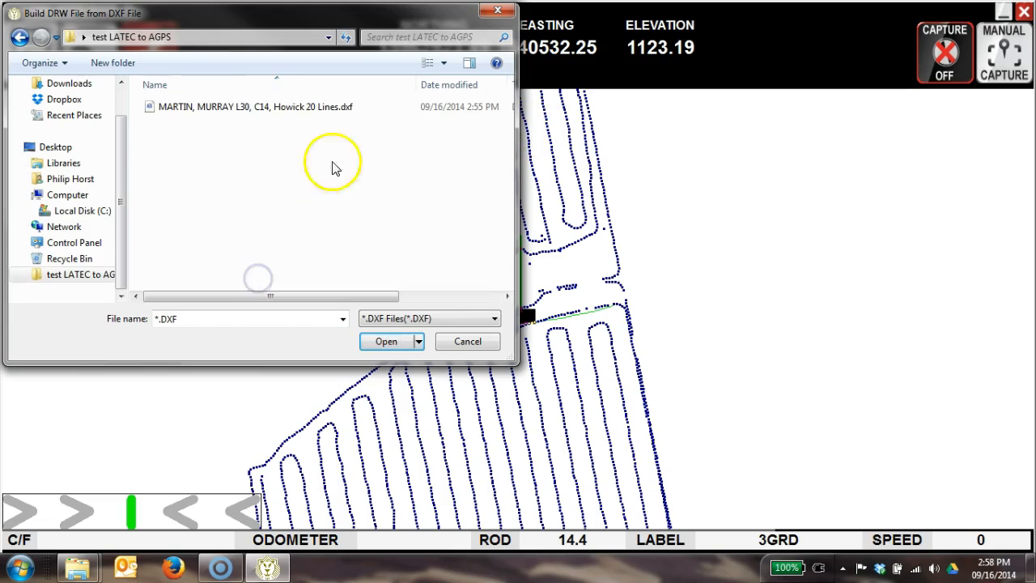
left_click(232, 109)
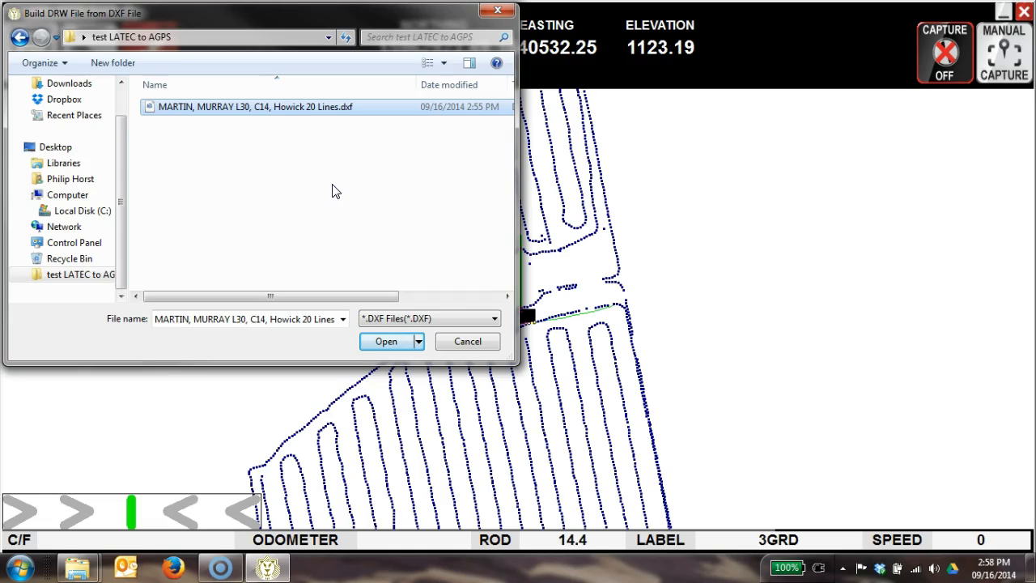
left_click(381, 340)
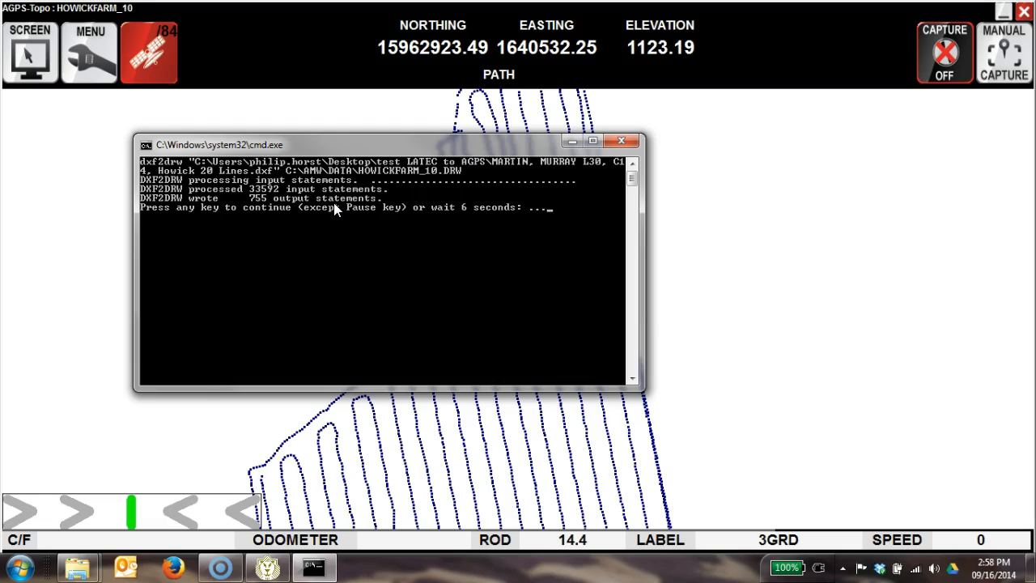
left_click(335, 214)
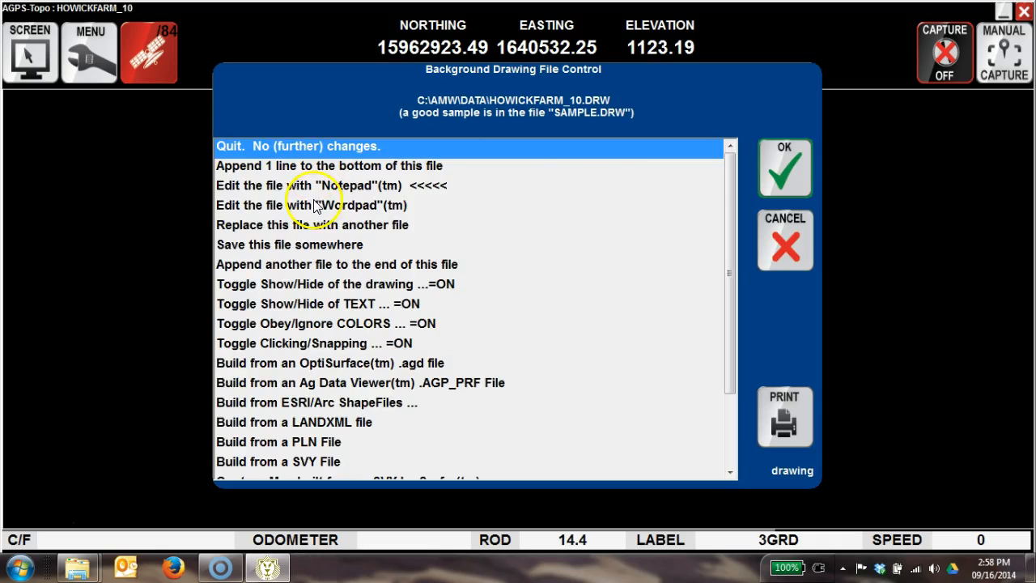
left_click(780, 161)
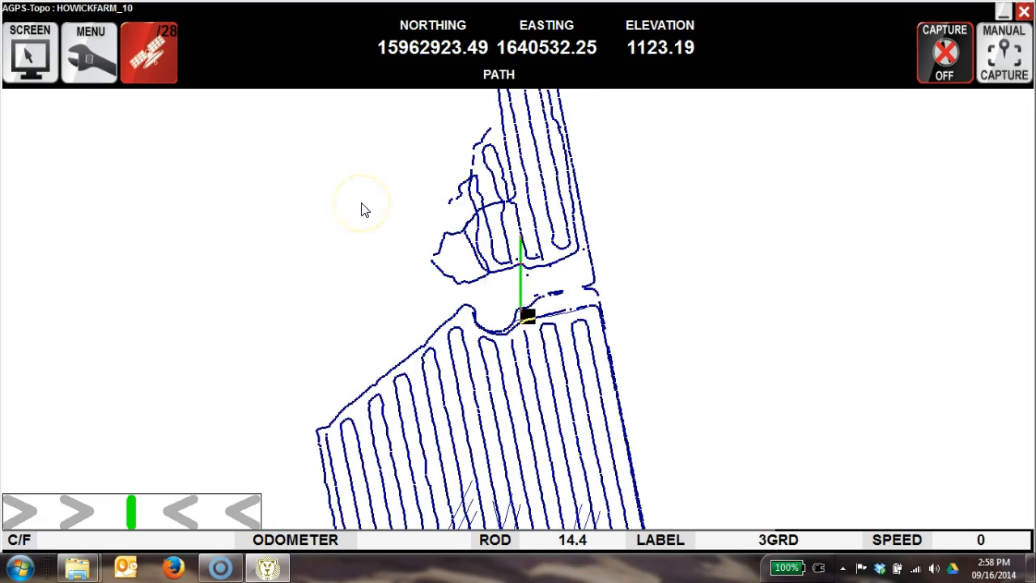
Set a fake current position among the imported lines at about northing 15961563, easting 1640679.
scroll(364, 209, "down", 2)
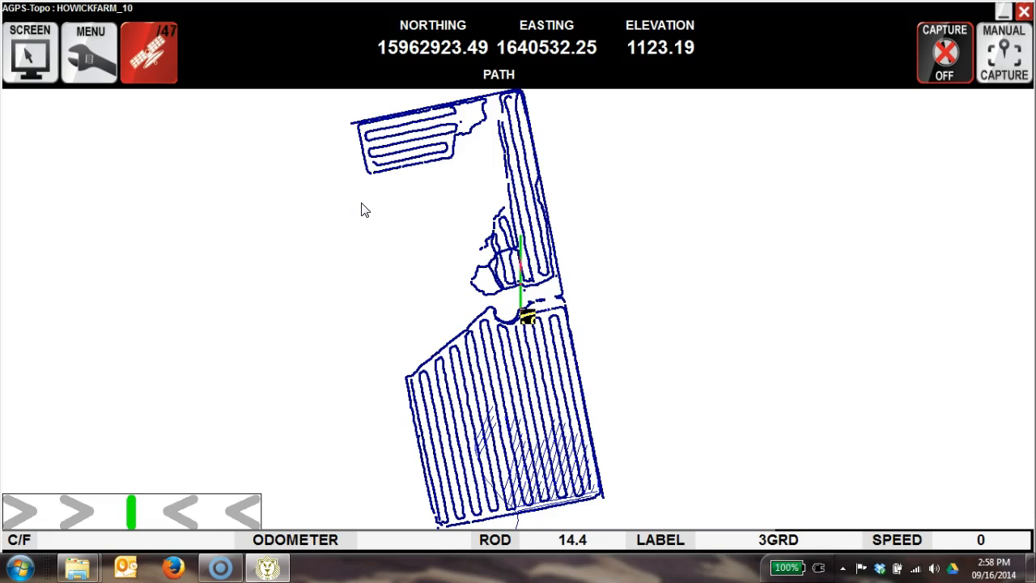
right_click(540, 478)
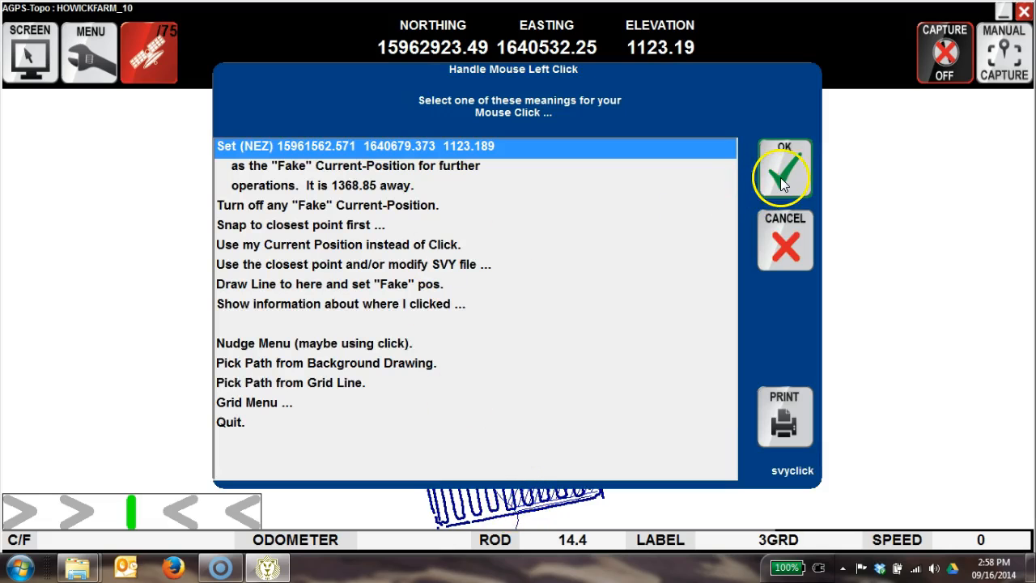
left_click(783, 171)
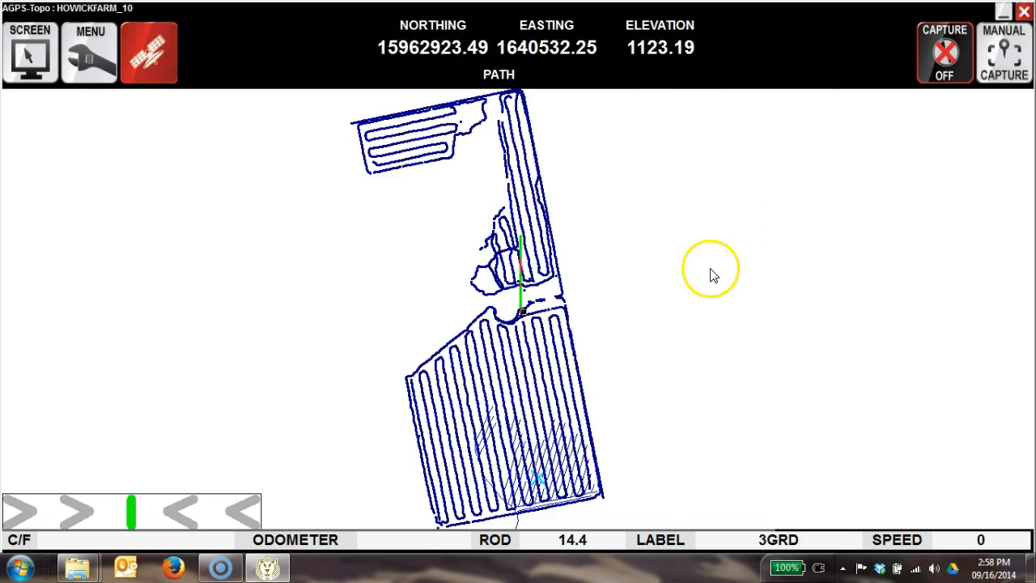